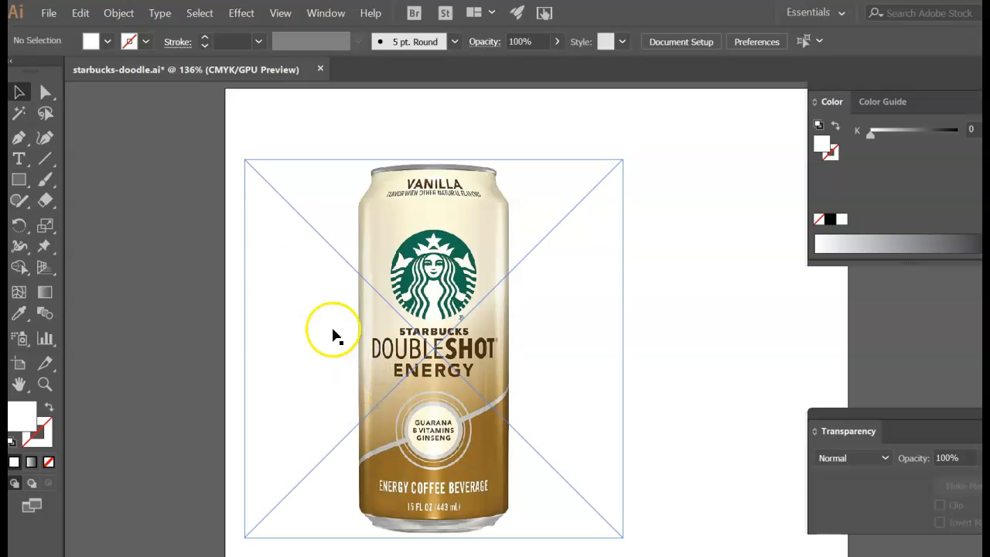
{"action": "left_click", "coordinate": [47, 182]}
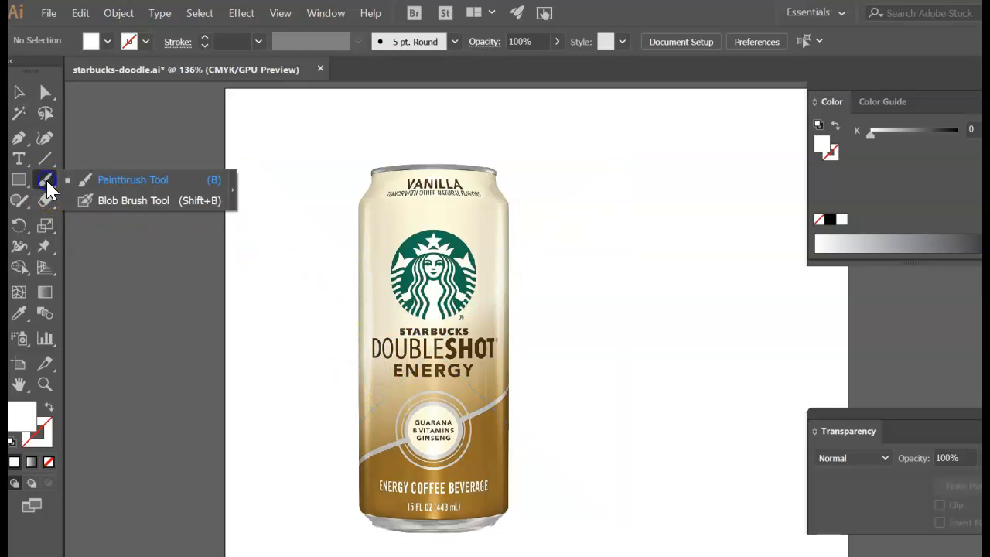
{"action": "left_click", "coordinate": [112, 185]}
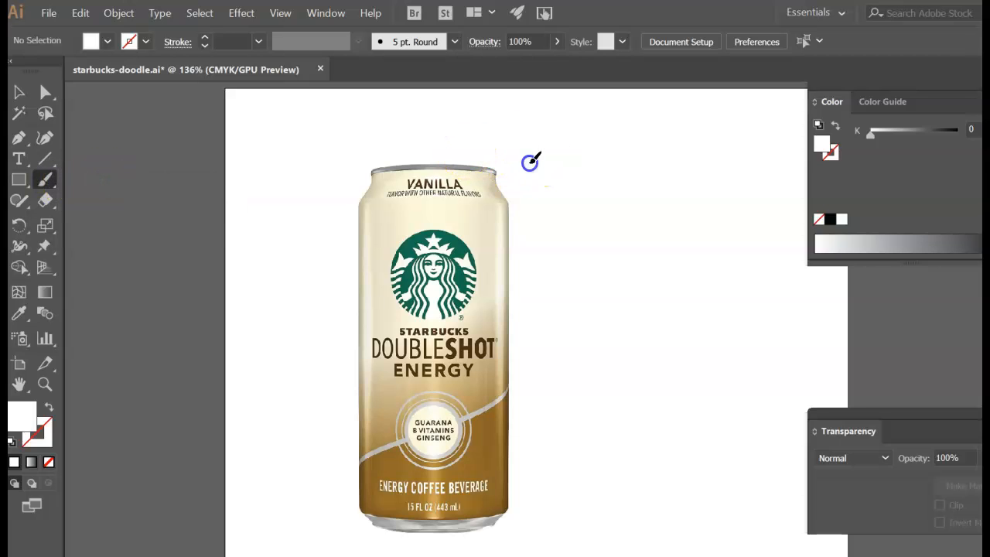
{"action": "key", "text": "shift+x"}
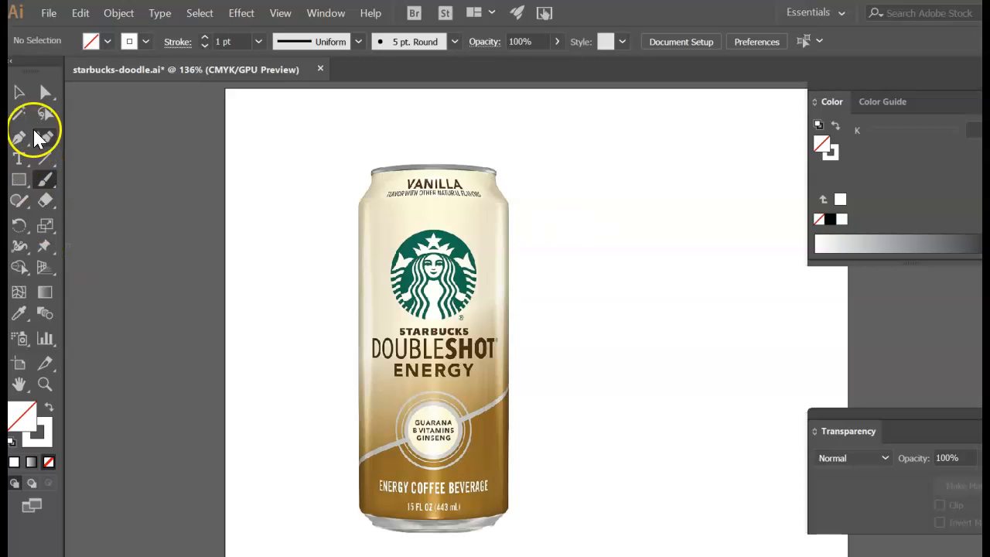
{"action": "left_click", "coordinate": [566, 208]}
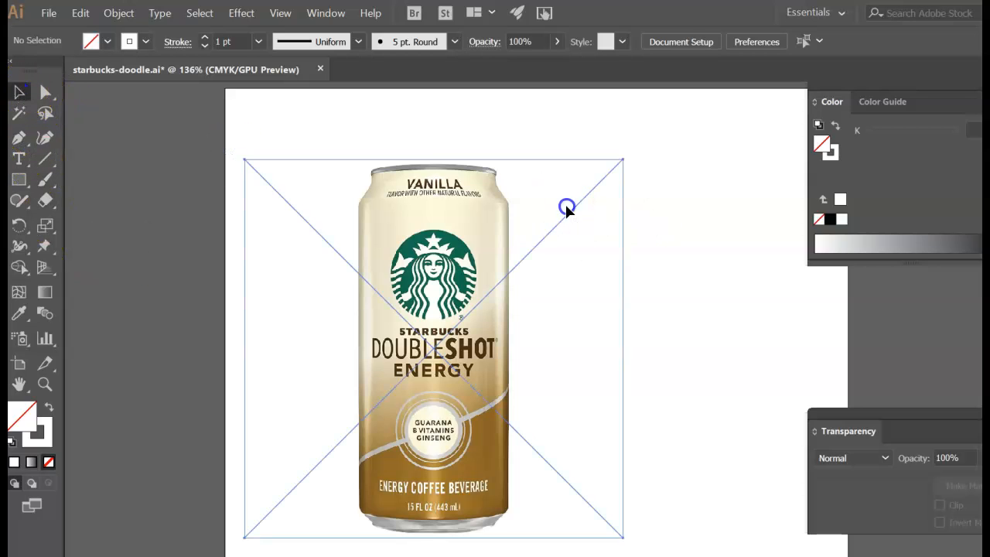
{"action": "key", "text": "ctrl+shift+a"}
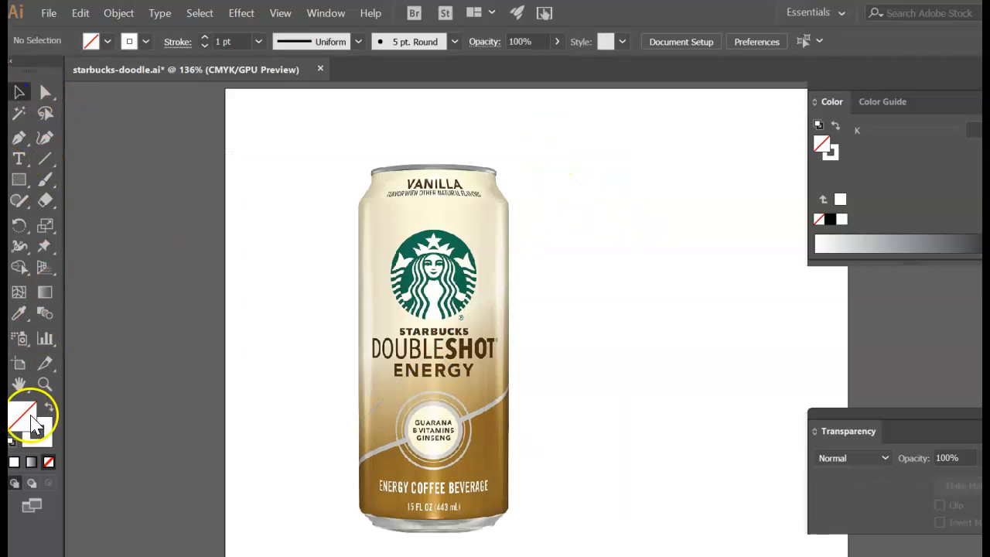
{"action": "left_click", "coordinate": [48, 410]}
Paint a black S-shaped curve with the Paintbrush from just above the can's lid to the empty area right of the can
{"action": "left_click", "coordinate": [45, 179]}
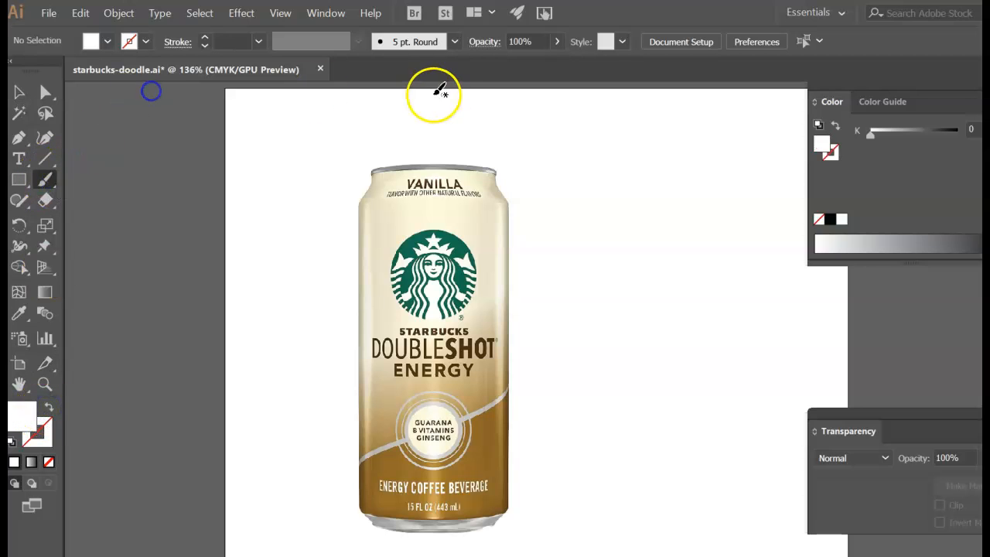
{"action": "left_click", "coordinate": [108, 41]}
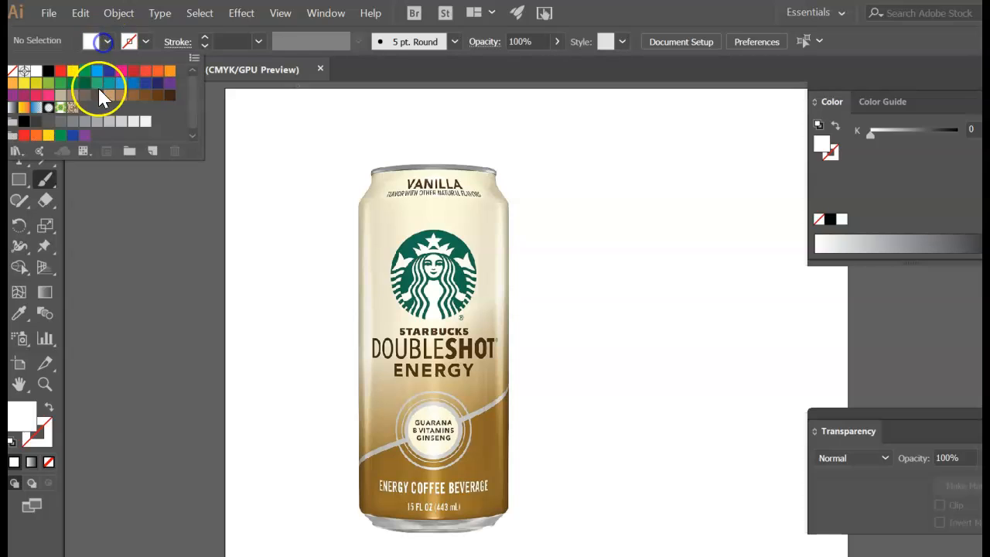
{"action": "left_click", "coordinate": [48, 70]}
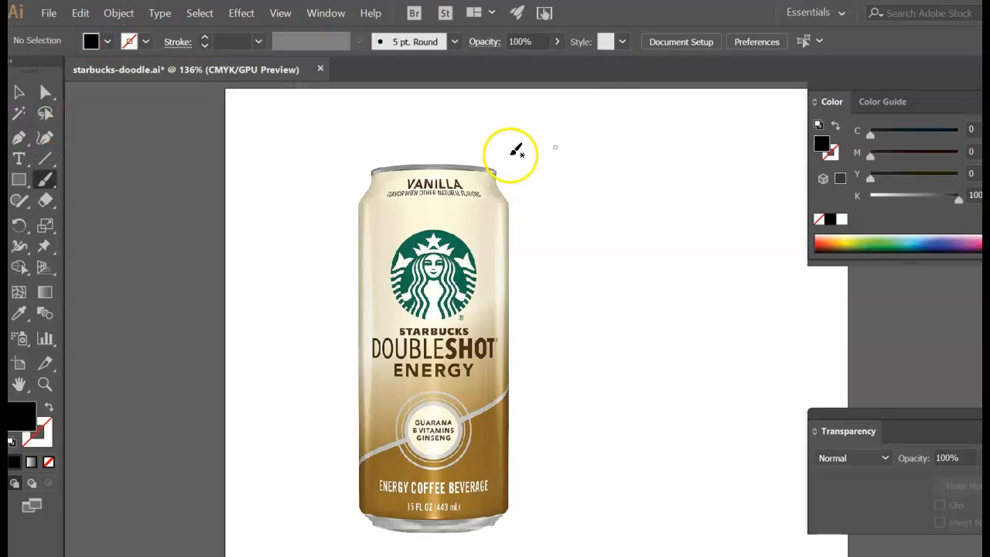
{"action": "mouse_move", "coordinate": [431, 154]}
{"action": "left_mouse_down"}
{"action": "mouse_move", "coordinate": [585, 247]}
{"action": "mouse_move", "coordinate": [622, 238]}
{"action": "left_mouse_up"}
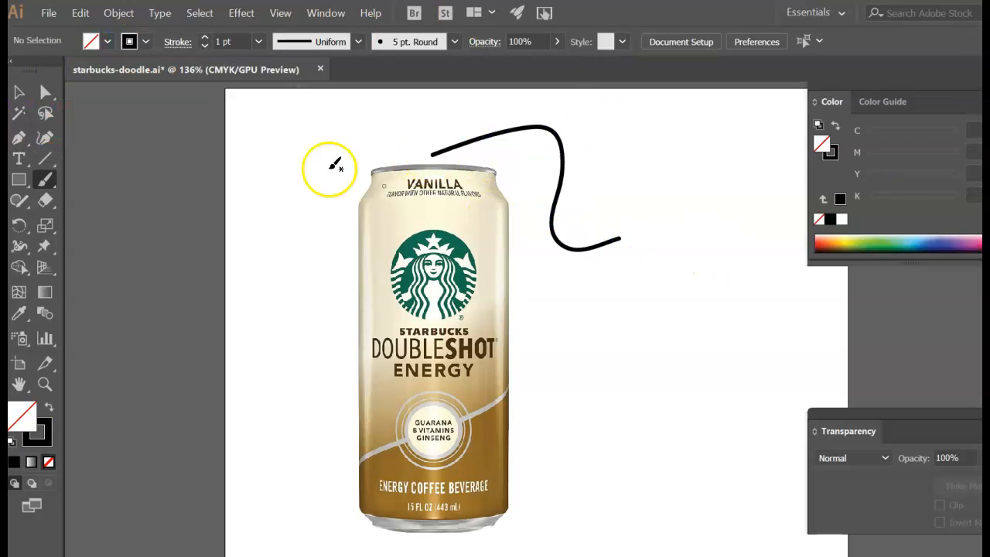
Select the painted curve and bring up the Stroke settings with all options shown
{"action": "left_click", "coordinate": [17, 96]}
{"action": "left_click", "coordinate": [565, 163]}
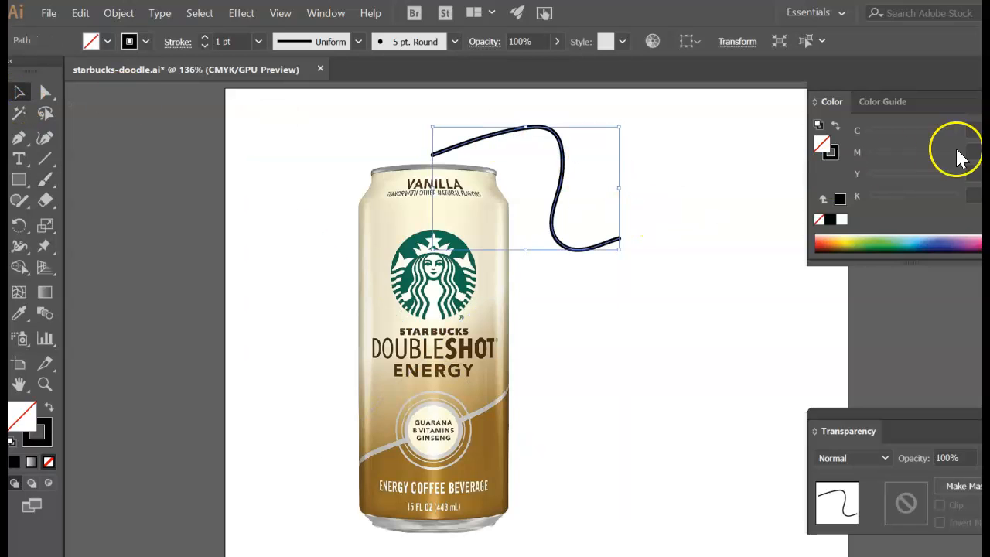
{"action": "left_click", "coordinate": [319, 16]}
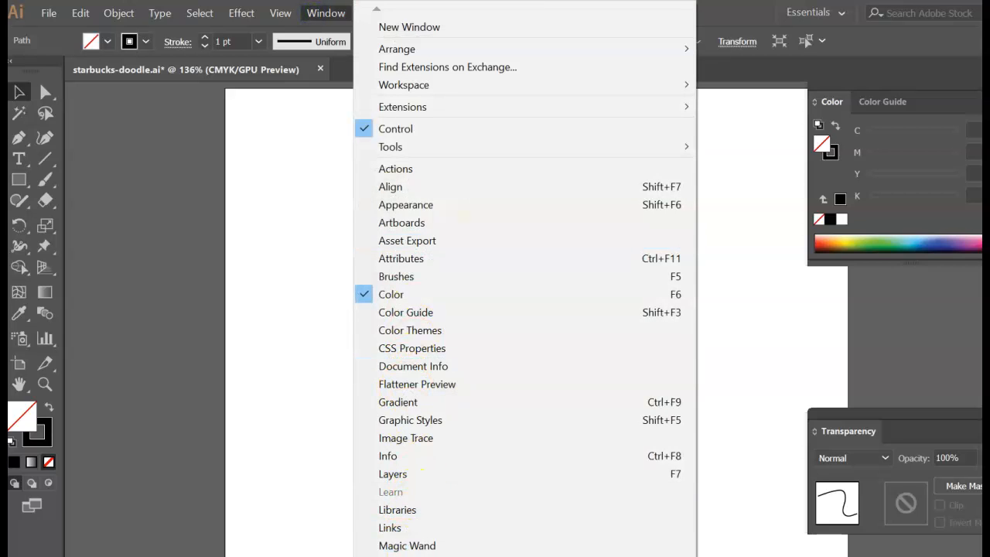
{"action": "mouse_move", "coordinate": [413, 555]}
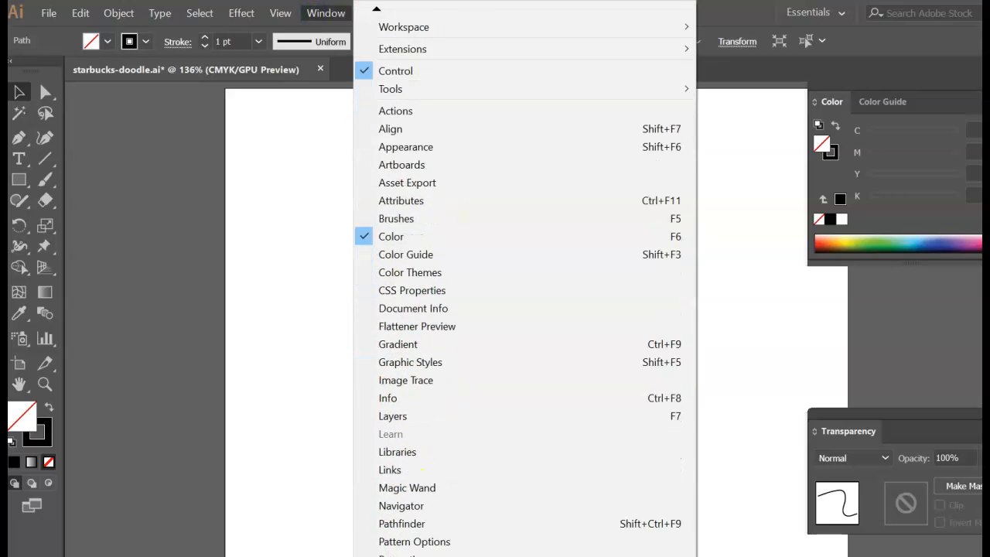
{"action": "left_click", "coordinate": [410, 516]}
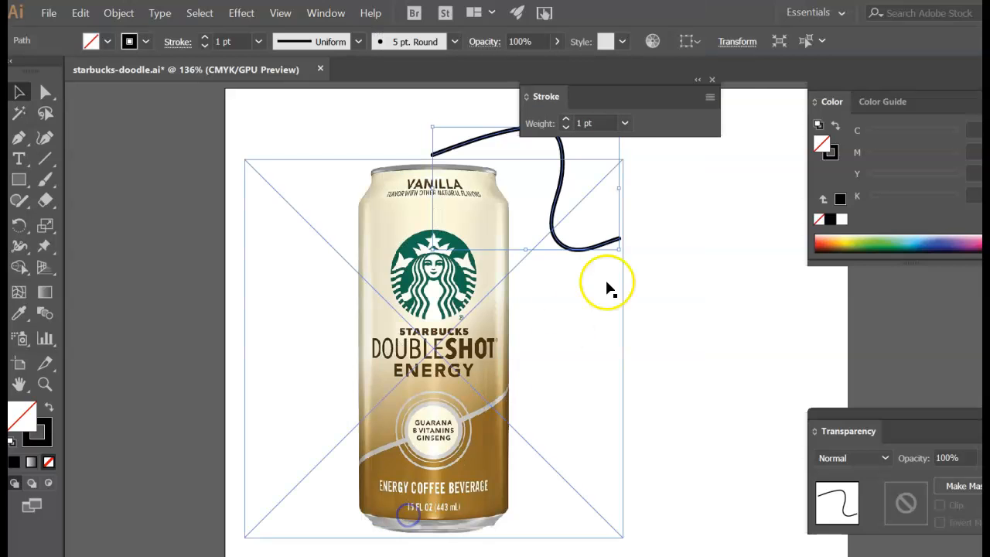
{"action": "left_click_drag", "start_coordinate": [680, 114], "coordinate": [732, 122]}
{"action": "left_click", "coordinate": [742, 100]}
{"action": "left_click", "coordinate": [780, 101]}
{"action": "mouse_move", "coordinate": [699, 104]}
{"action": "left_mouse_down"}
{"action": "mouse_move", "coordinate": [760, 111]}
{"action": "mouse_move", "coordinate": [750, 109]}
{"action": "left_mouse_up"}
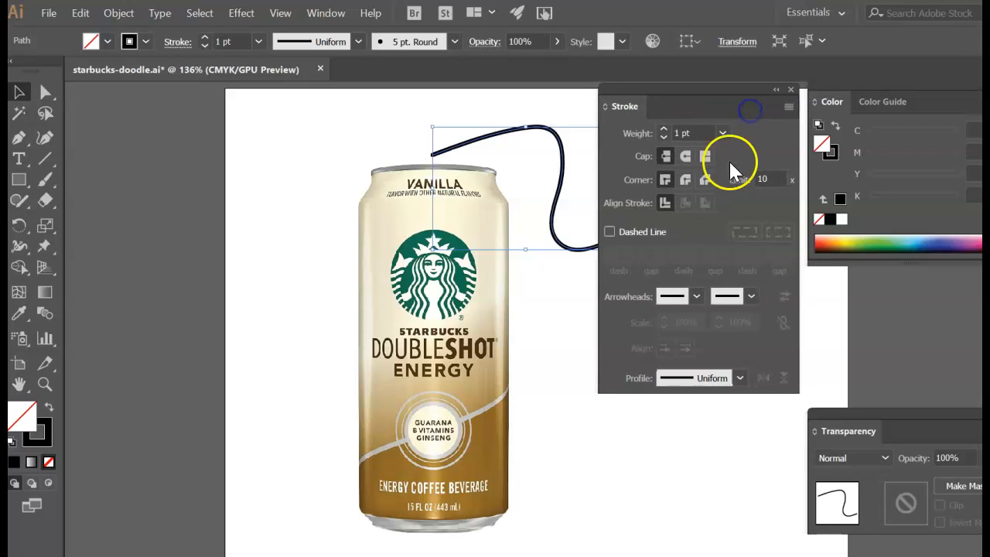
Give the curve round caps and a dashed line with a 0 pt dash and a 12 pt gap
{"action": "left_click", "coordinate": [686, 158]}
{"action": "left_click", "coordinate": [610, 231]}
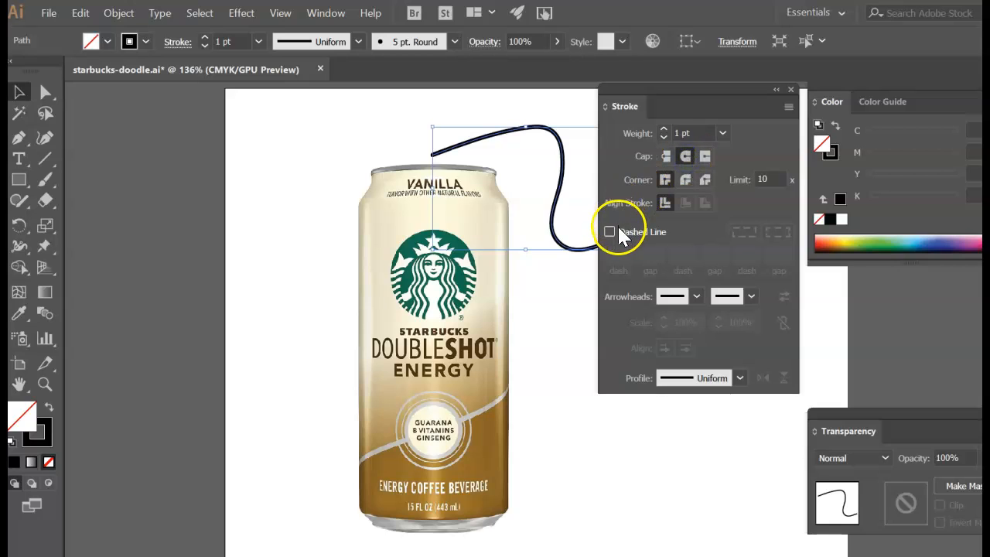
{"action": "left_click", "coordinate": [617, 255]}
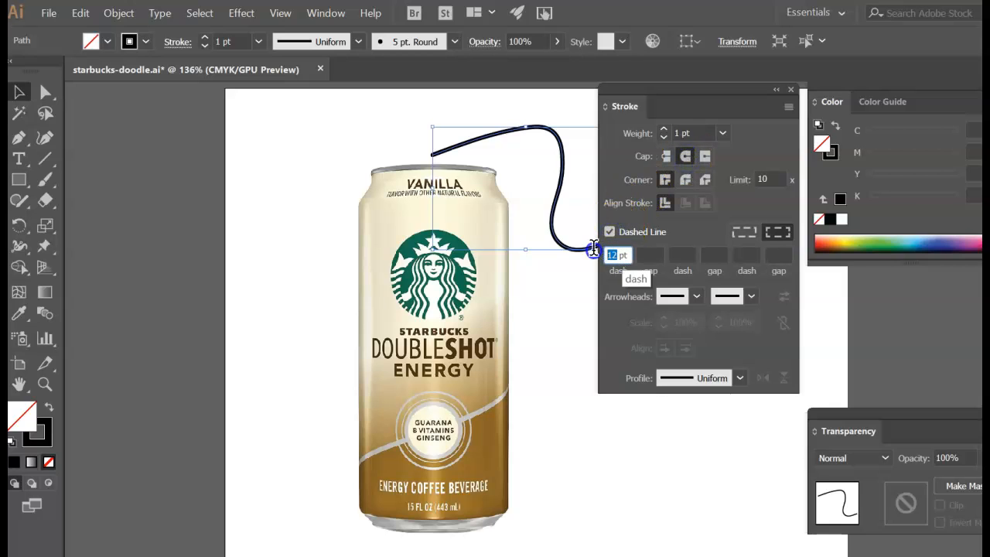
{"action": "type", "text": "0"}
{"action": "left_click", "coordinate": [654, 256]}
{"action": "type", "text": "12"}
{"action": "left_click", "coordinate": [675, 255]}
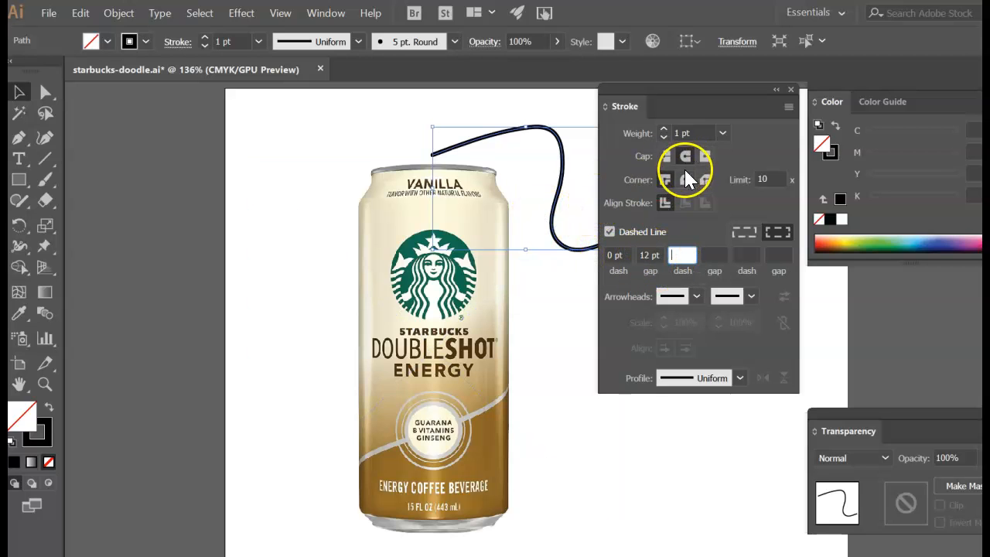
Increase the curve's stroke weight to 4 pt
{"action": "left_click", "coordinate": [664, 129]}
{"action": "left_click", "coordinate": [664, 129]}
{"action": "left_click", "coordinate": [664, 129]}
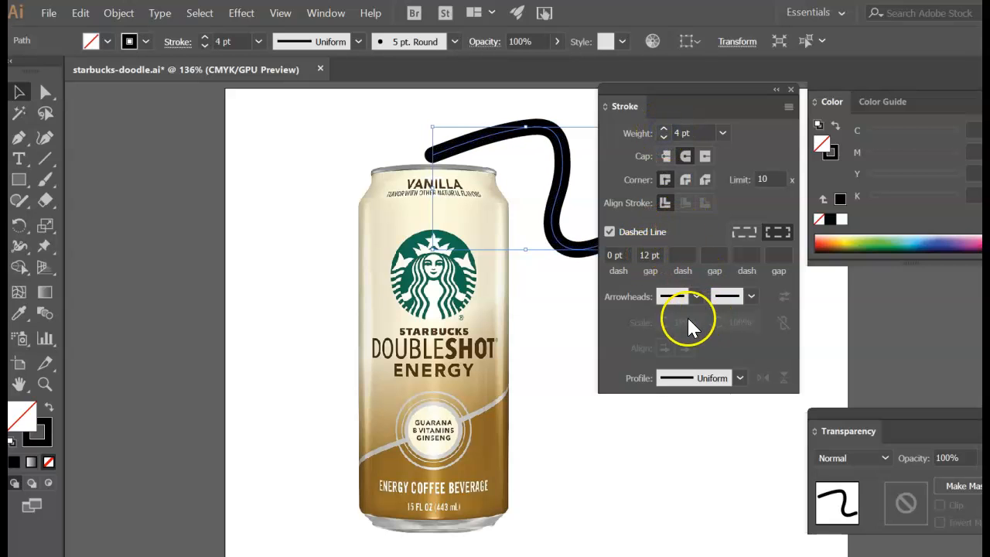
{"action": "left_click", "coordinate": [691, 377]}
{"action": "left_click", "coordinate": [699, 377]}
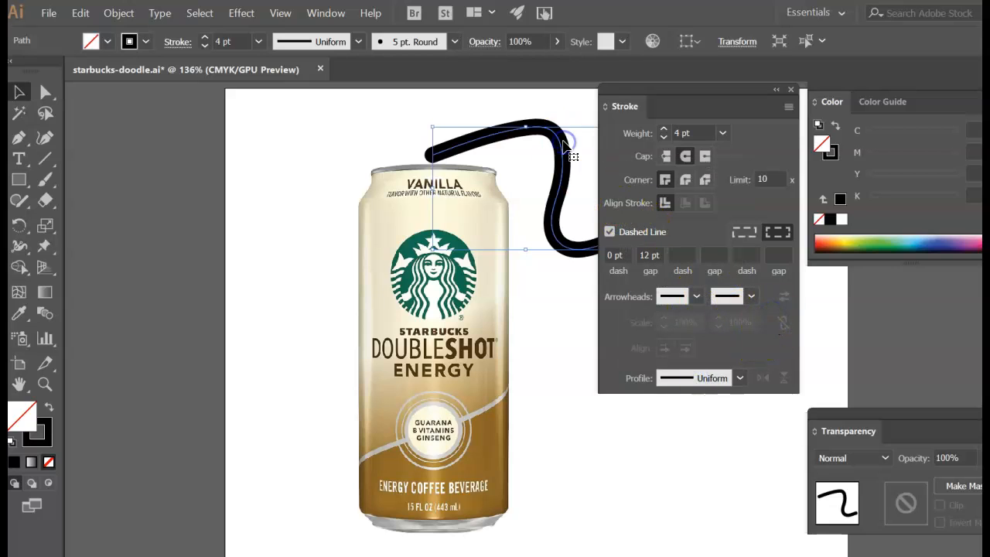
Change the curve's brush definition to Basic and move the Stroke settings clear of the curve
{"action": "left_click", "coordinate": [455, 45]}
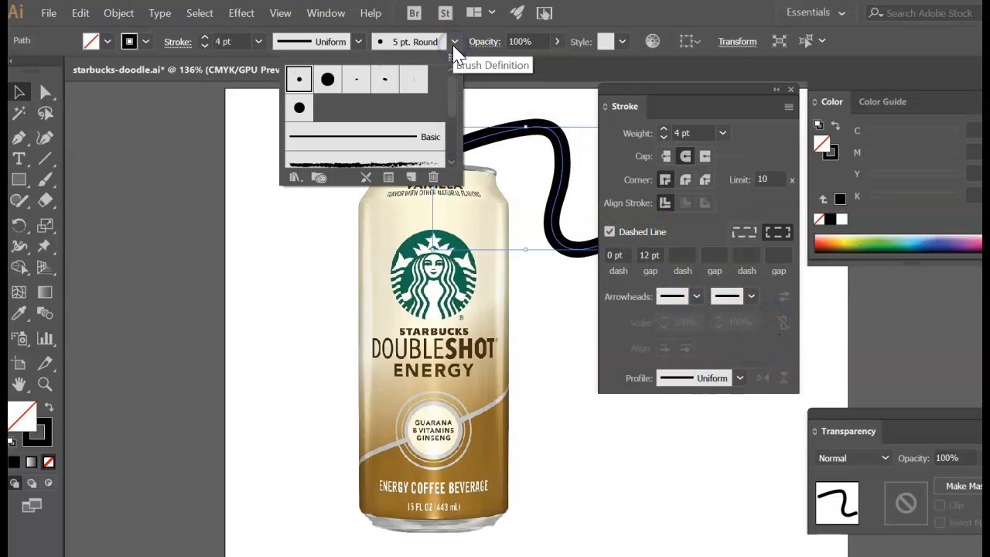
{"action": "left_click", "coordinate": [455, 44]}
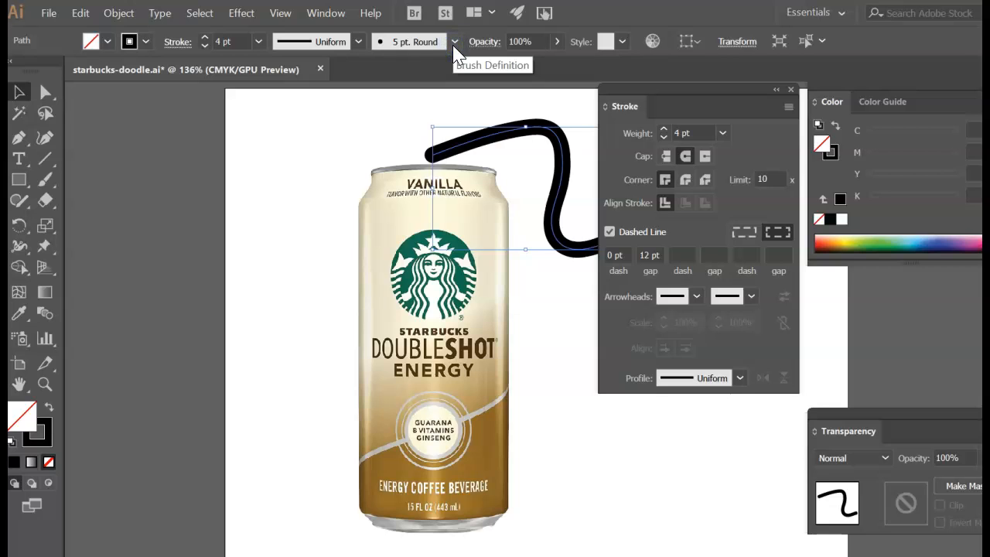
{"action": "left_click", "coordinate": [455, 44]}
{"action": "left_click", "coordinate": [455, 45]}
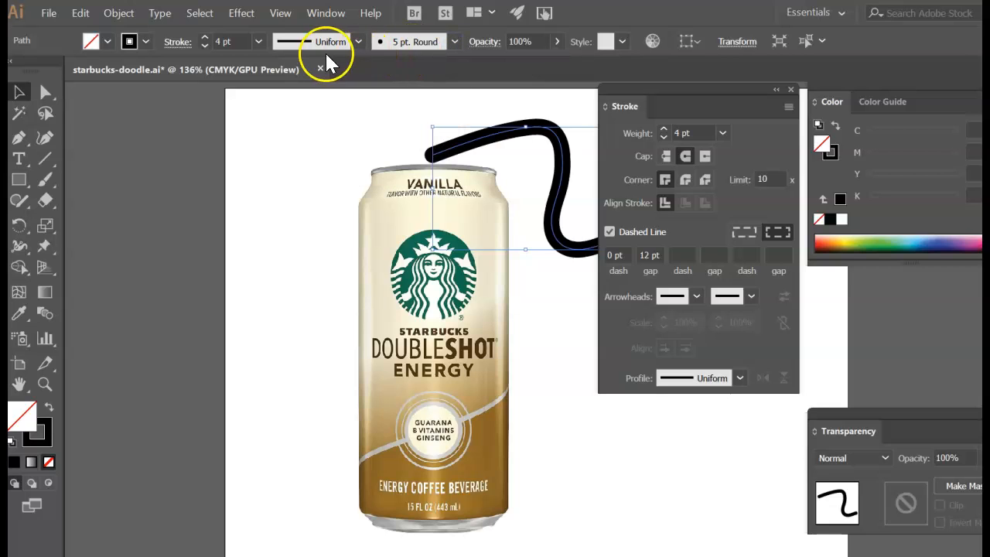
{"action": "left_click", "coordinate": [455, 42]}
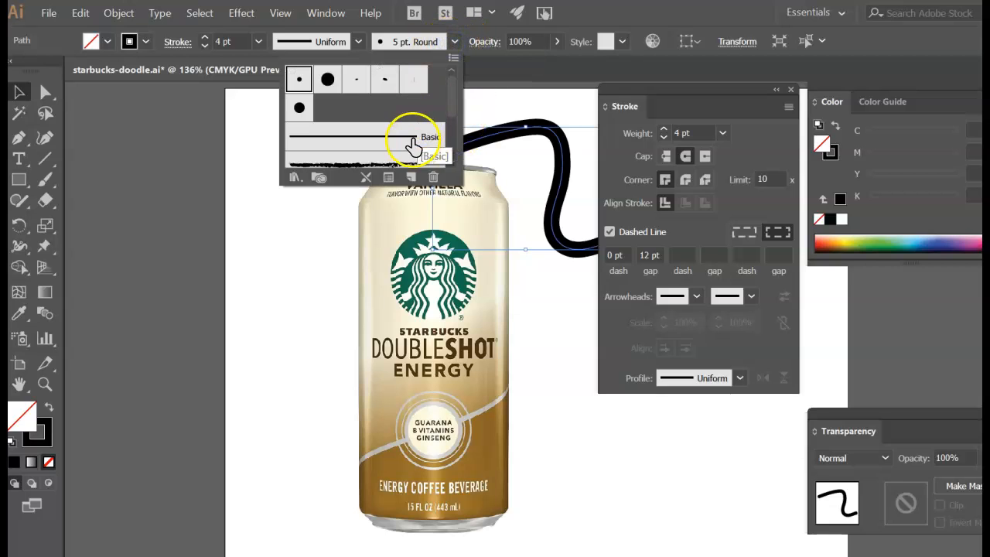
{"action": "left_click", "coordinate": [410, 139]}
{"action": "left_click", "coordinate": [563, 167]}
{"action": "left_click_drag", "start_coordinate": [704, 105], "coordinate": [786, 110]}
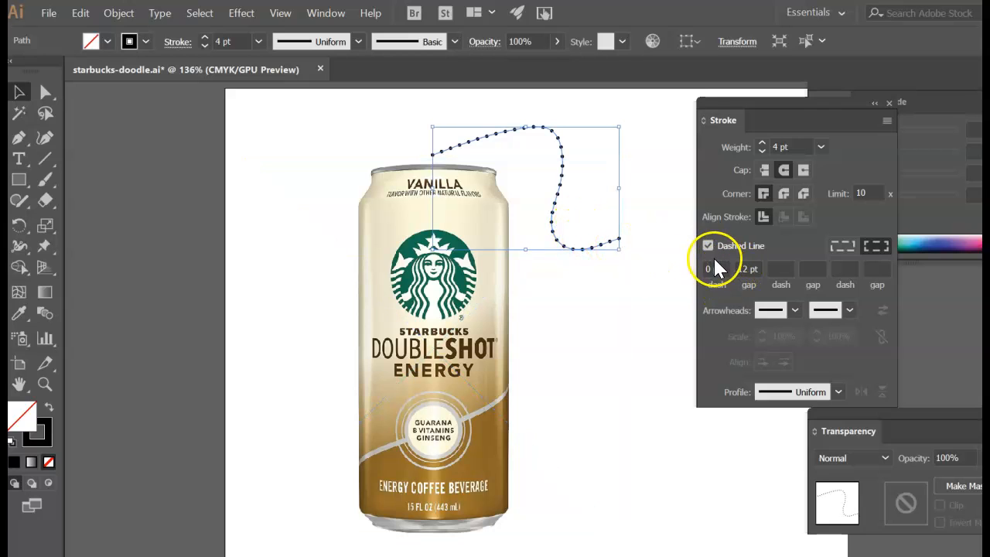
Add the Arrow 13 arrowhead to the end of the dotted curve and deselect it
{"action": "left_click", "coordinate": [796, 312]}
{"action": "scroll", "coordinate": [730, 456], "scroll_direction": "down", "scroll_amount": 4}
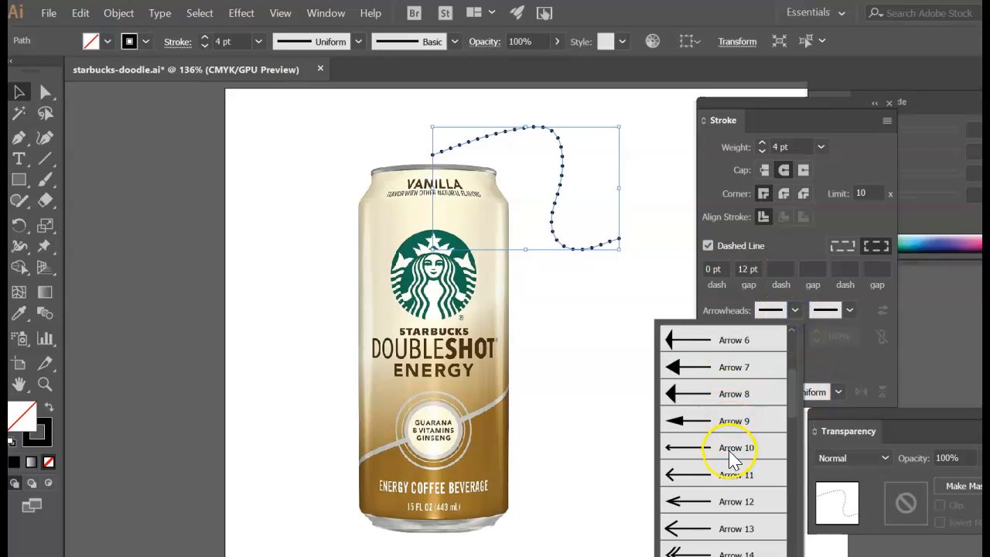
{"action": "left_click", "coordinate": [849, 312]}
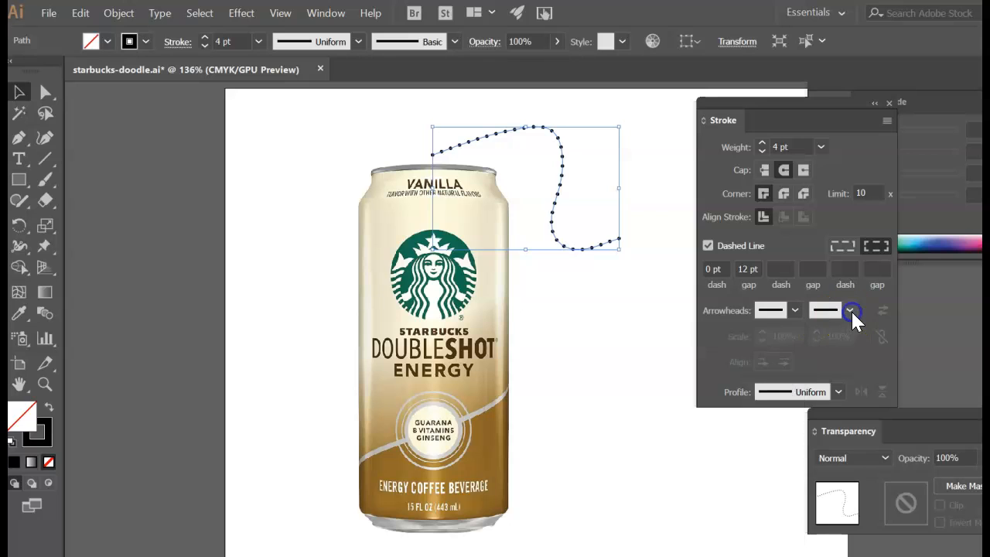
{"action": "left_click", "coordinate": [850, 311]}
{"action": "scroll", "coordinate": [779, 503], "scroll_direction": "down", "scroll_amount": 2}
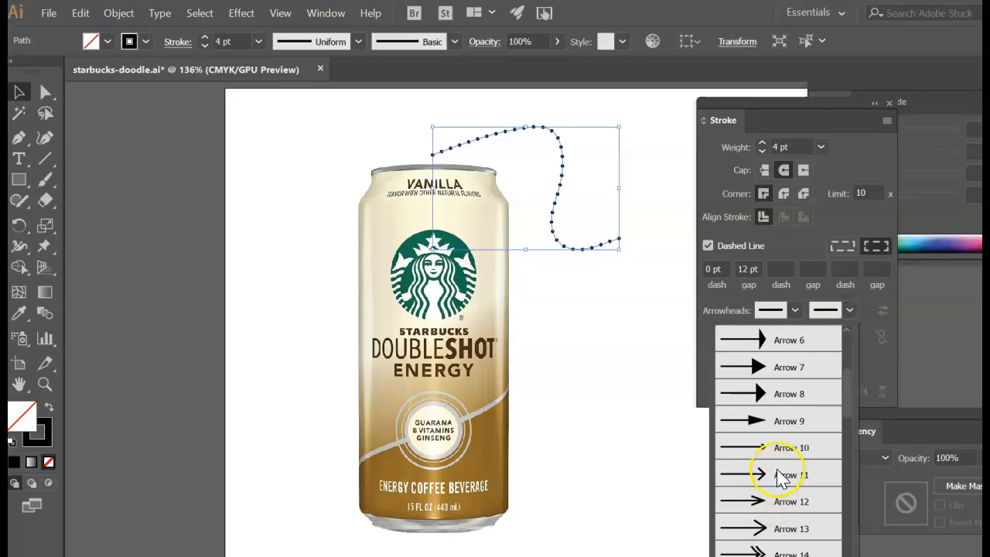
{"action": "left_click", "coordinate": [768, 534]}
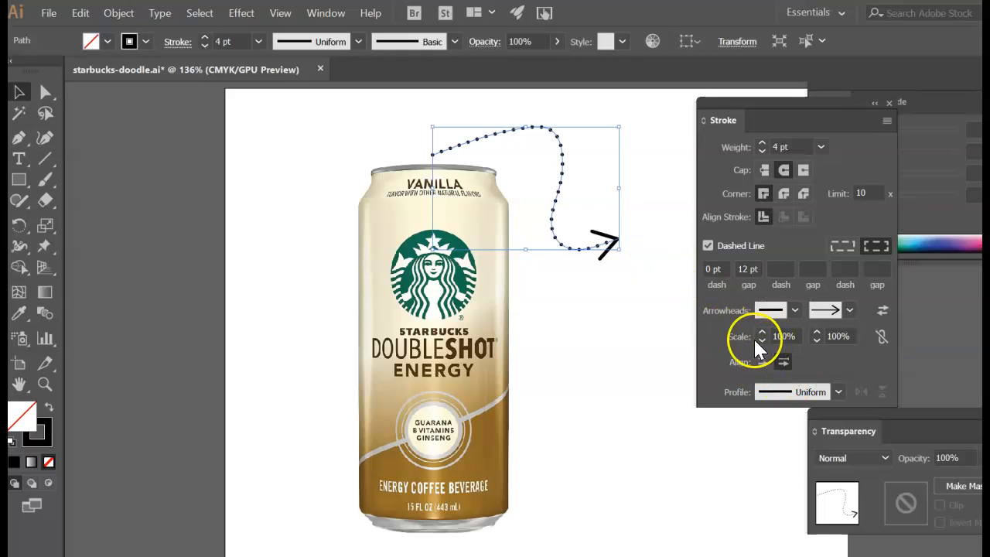
{"action": "left_click", "coordinate": [646, 319]}
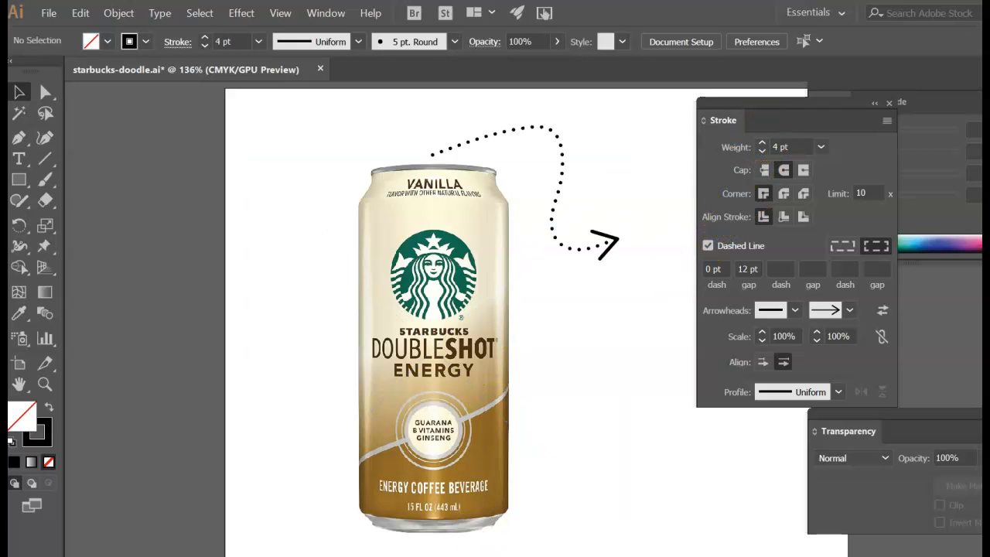
Switch to powerade.jpg in Photoshop and select the bottle with the Subject selection, keeping the Magic Wand active
{"action": "mouse_move", "coordinate": [581, 556]}
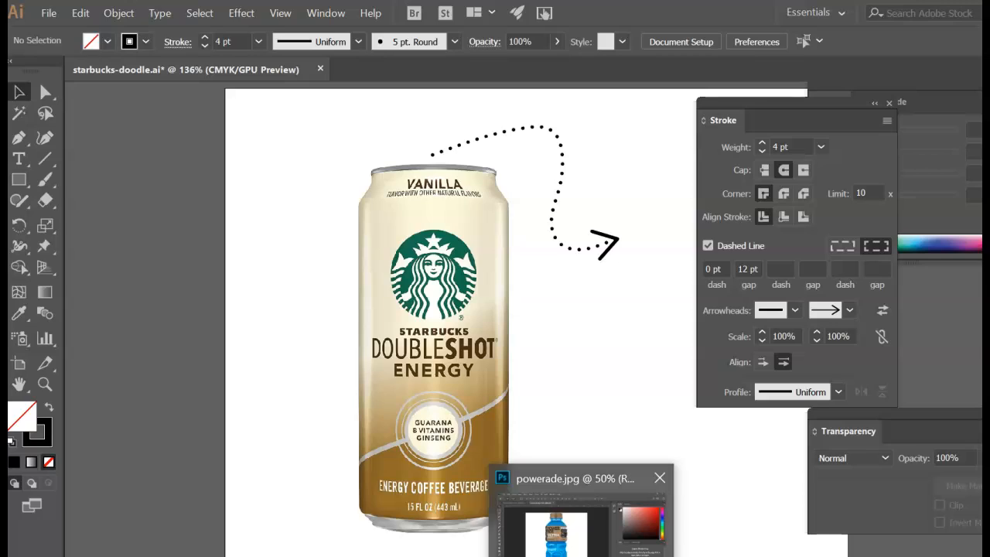
{"action": "left_click", "coordinate": [581, 526]}
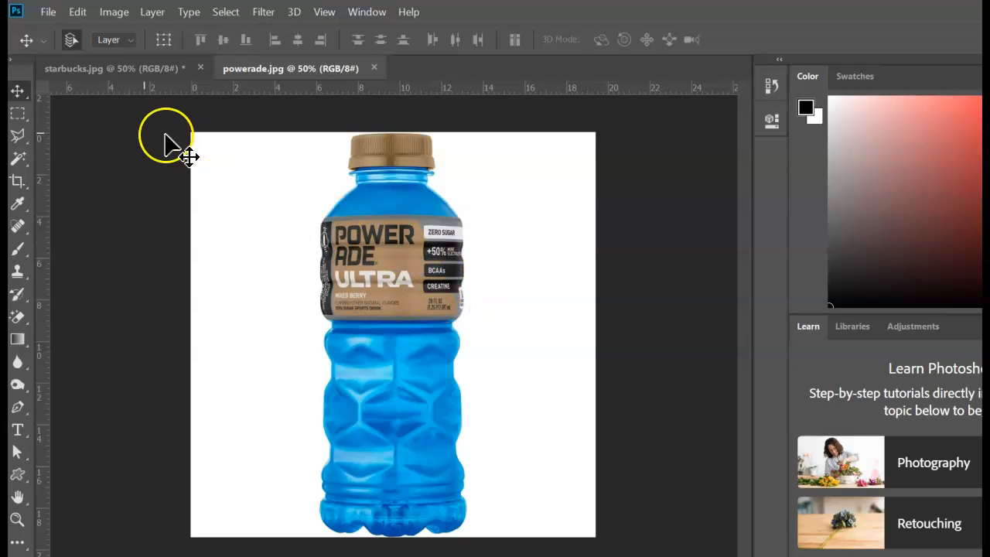
{"action": "left_click", "coordinate": [18, 161]}
{"action": "left_click_drag", "start_coordinate": [19, 160], "coordinate": [65, 160]}
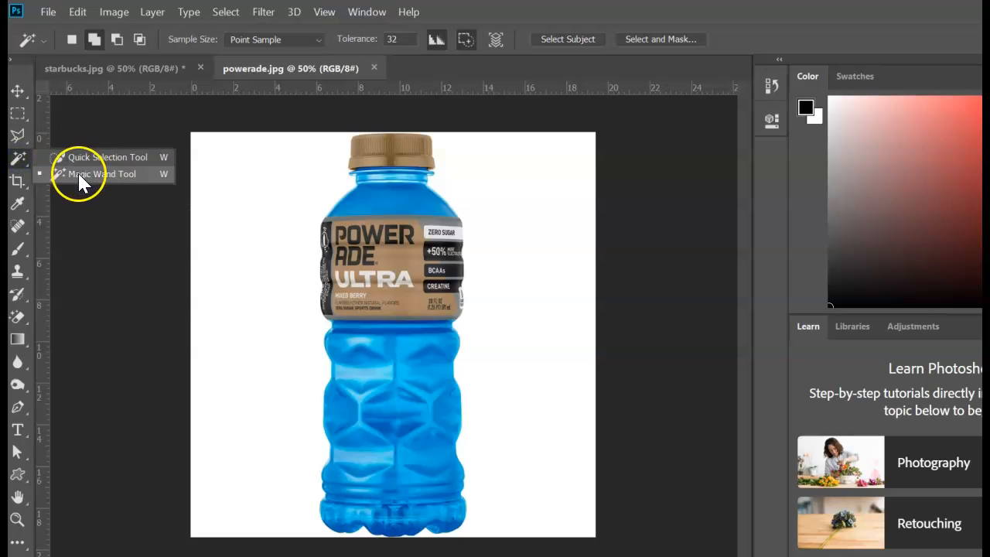
{"action": "left_click", "coordinate": [21, 156]}
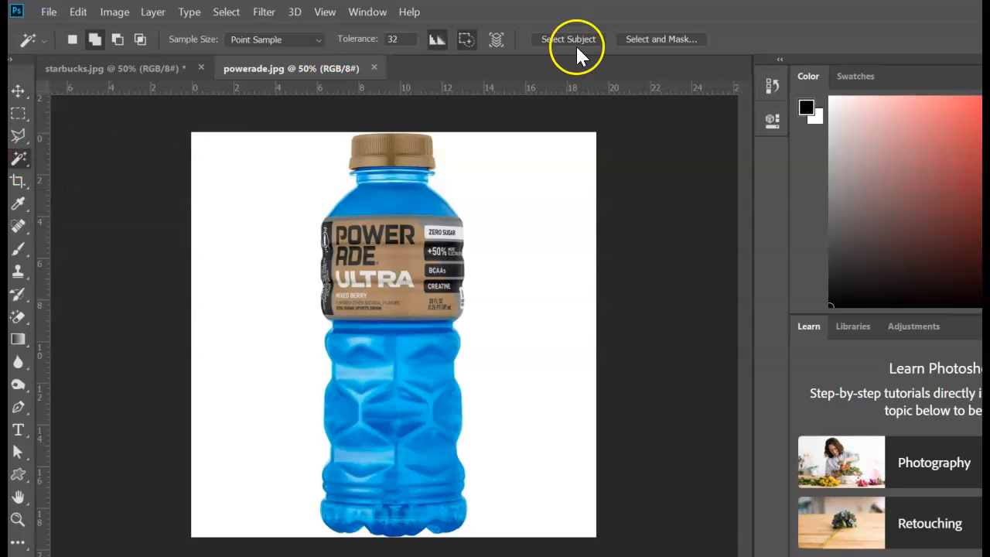
{"action": "left_click", "coordinate": [229, 11]}
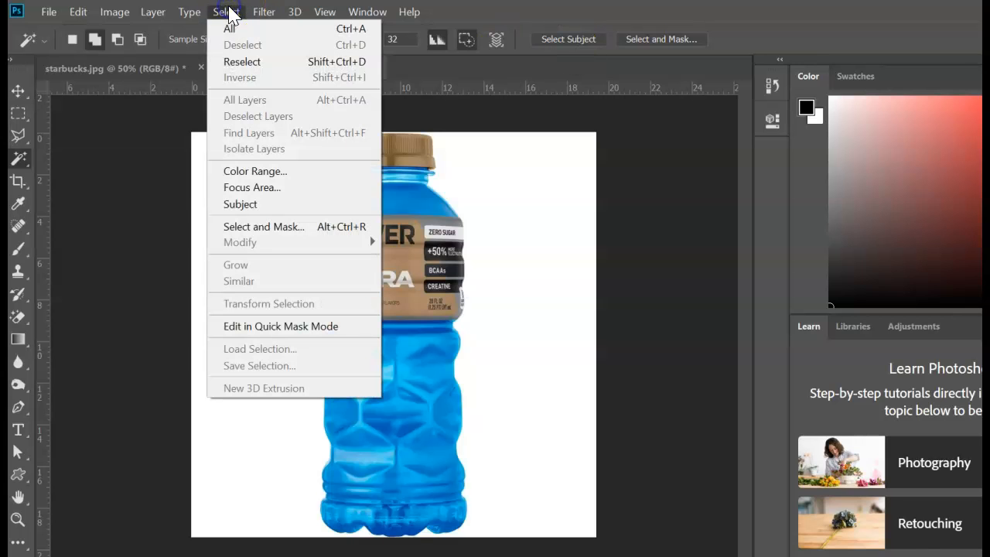
{"action": "left_click", "coordinate": [242, 205]}
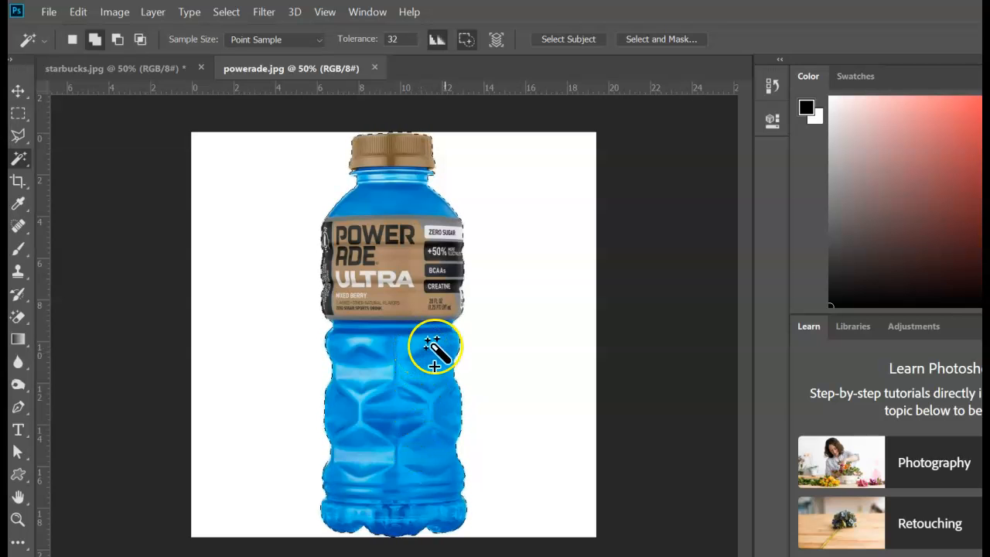
Show the Layers panel, unlock the Background layer and mask it with the active bottle selection
{"action": "key", "text": "F7"}
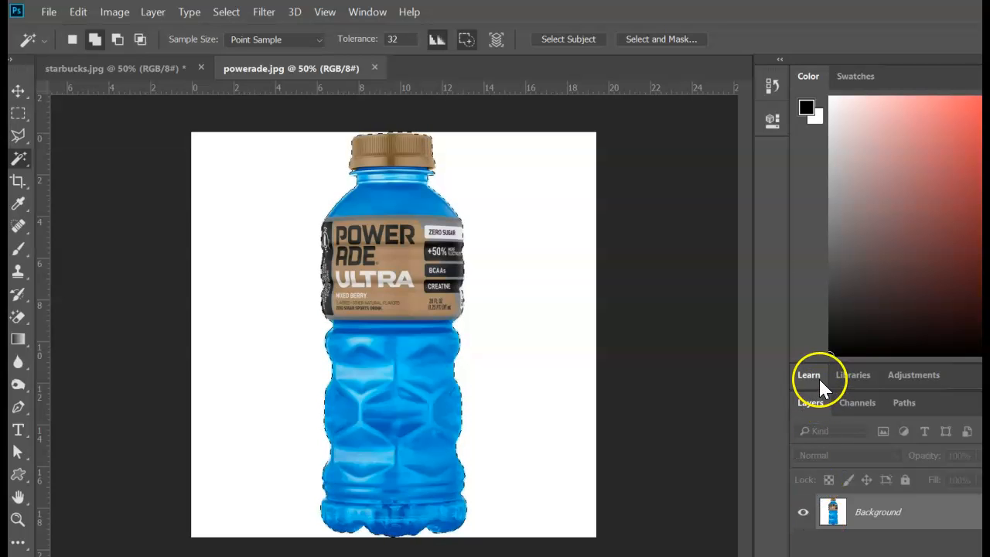
{"action": "left_click_drag", "start_coordinate": [824, 359], "coordinate": [842, 203]}
{"action": "left_click_drag", "start_coordinate": [953, 347], "coordinate": [976, 370]}
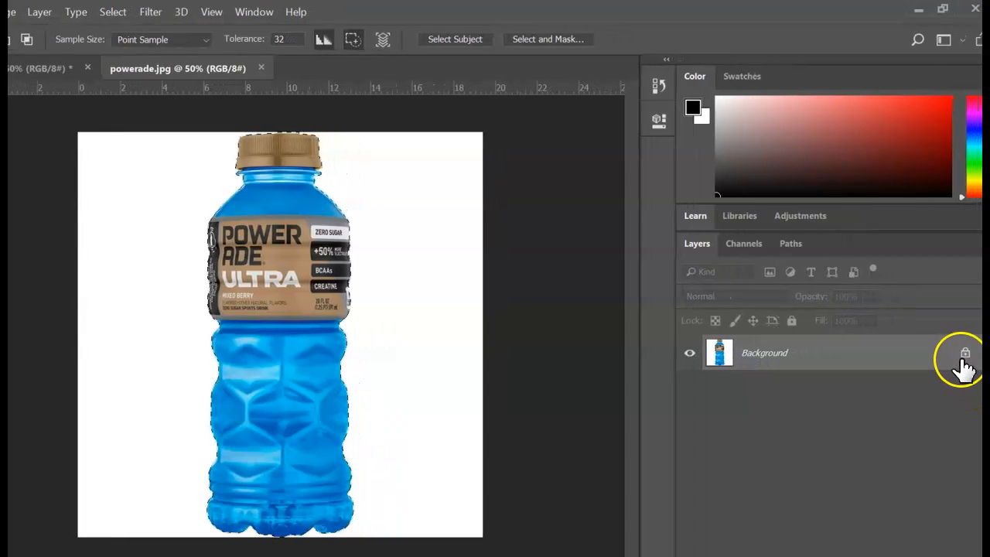
{"action": "left_click", "coordinate": [964, 358]}
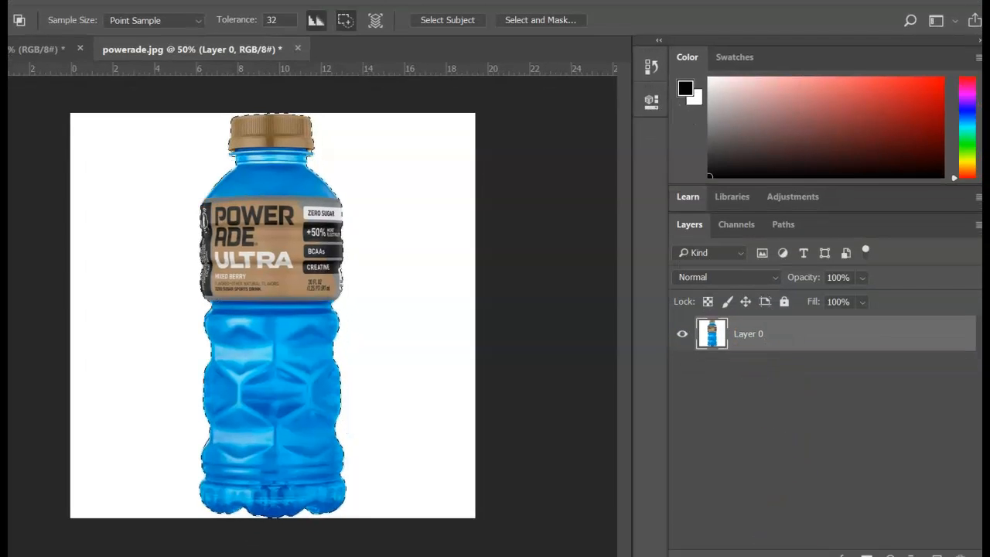
{"action": "left_click", "coordinate": [861, 552]}
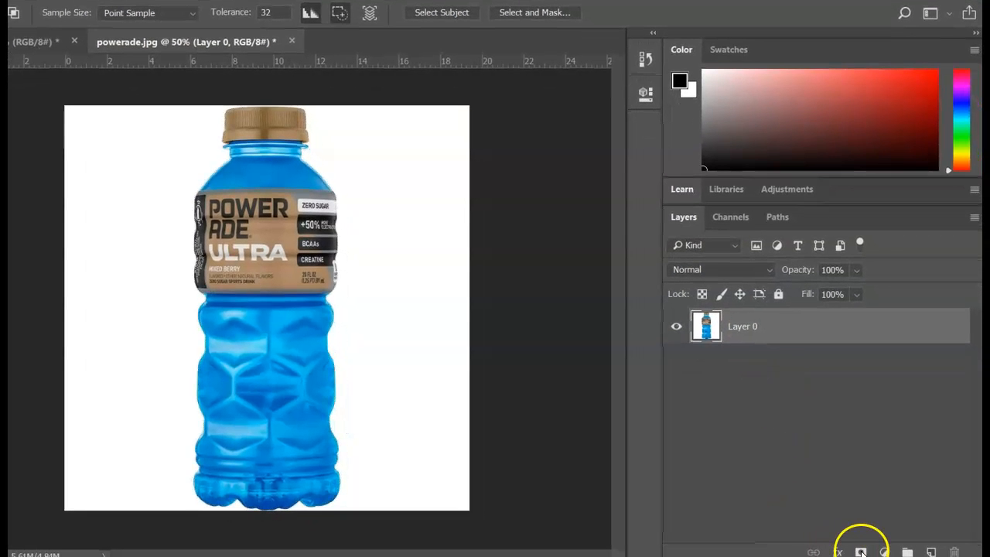
{"action": "left_click", "coordinate": [861, 552]}
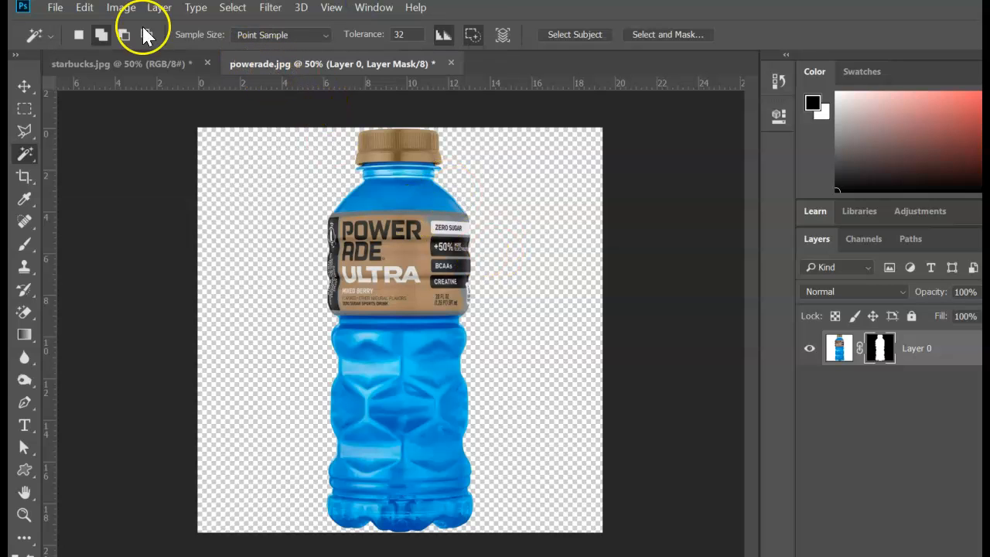
Export the cut-out bottle to the Desktop as powerade.png
{"action": "left_click", "coordinate": [57, 9]}
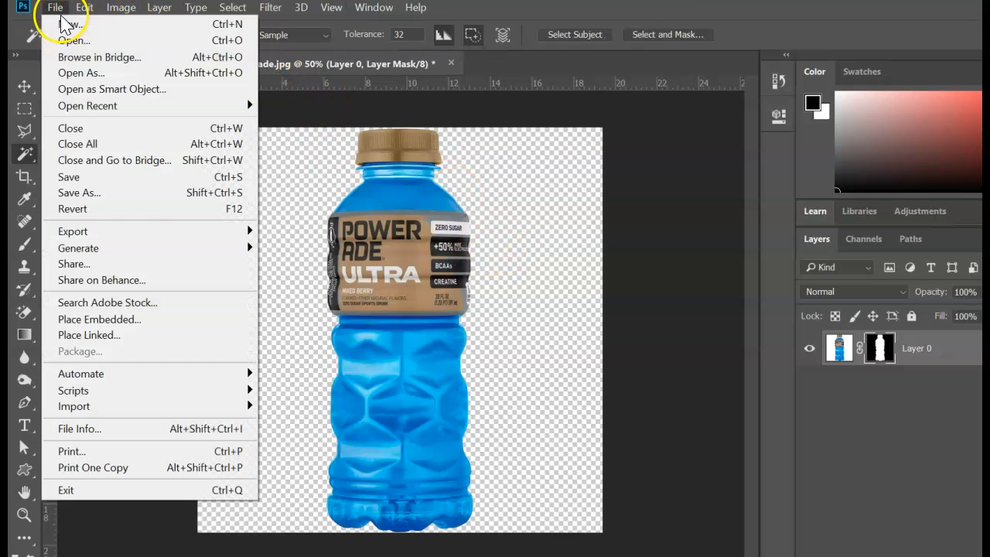
{"action": "left_click", "coordinate": [131, 230]}
{"action": "left_click", "coordinate": [351, 231]}
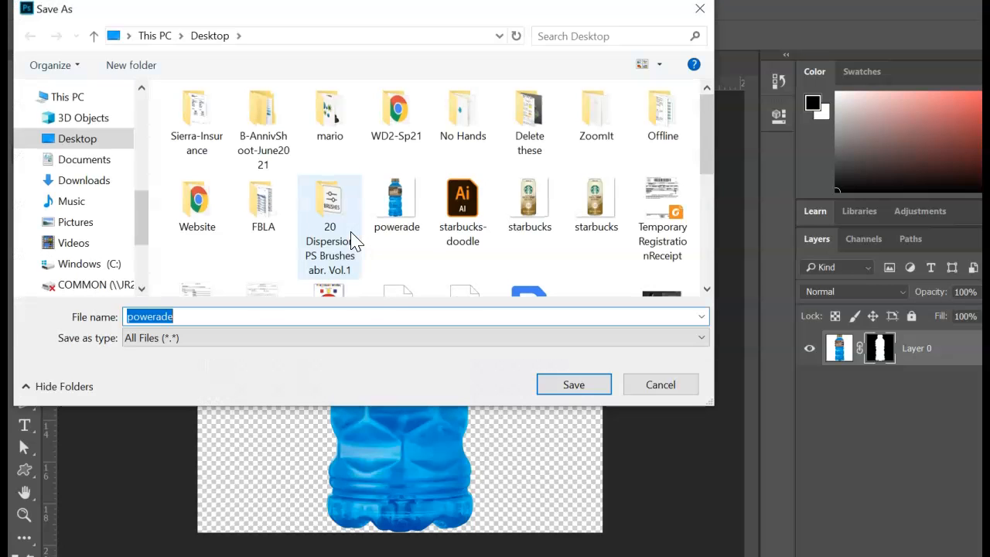
{"action": "left_click", "coordinate": [240, 316]}
{"action": "type", "text": ".png"}
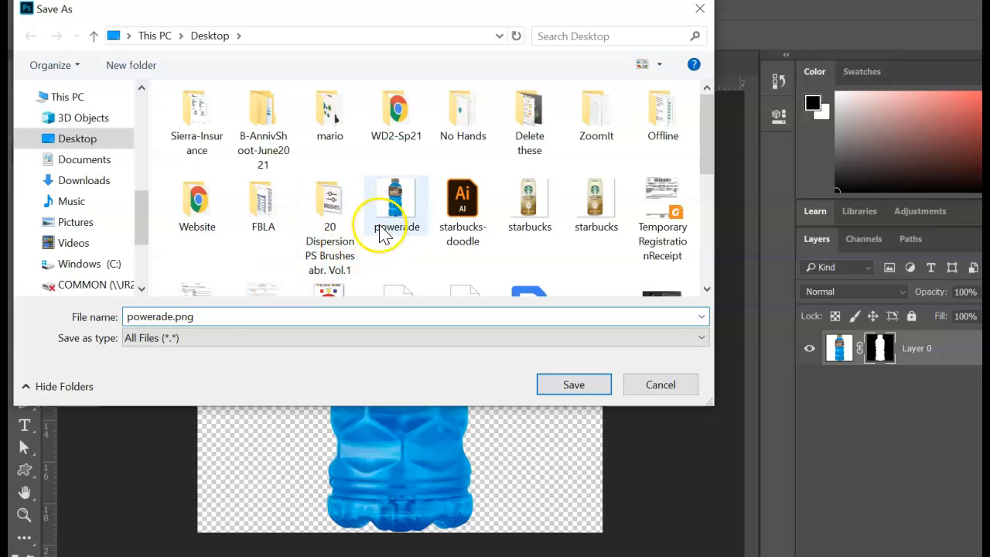
{"action": "left_click", "coordinate": [594, 387]}
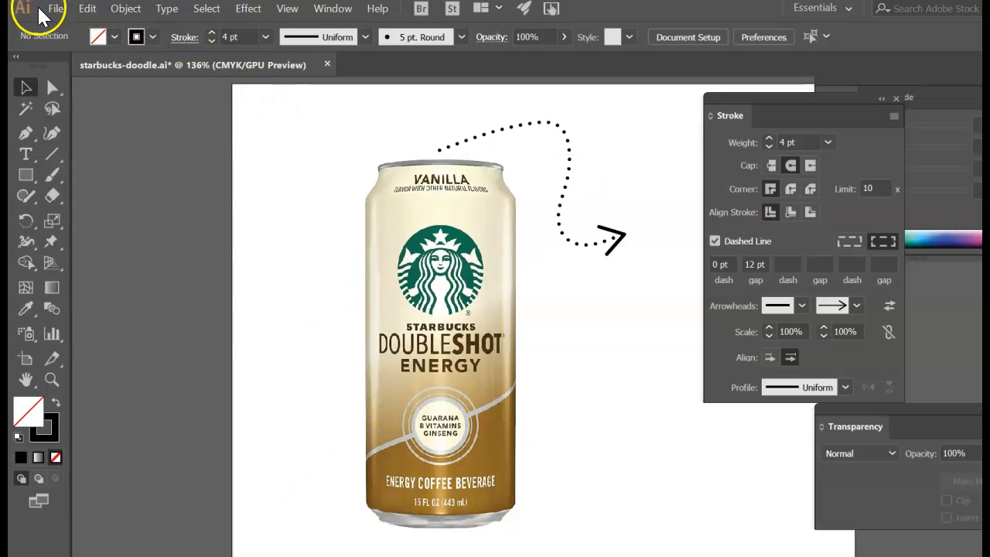
Switch to starbucks-doodle.ai in Illustrator, show the transparency grid and delete the thin stray curve beside the dotted arrow
{"action": "left_click", "coordinate": [288, 9]}
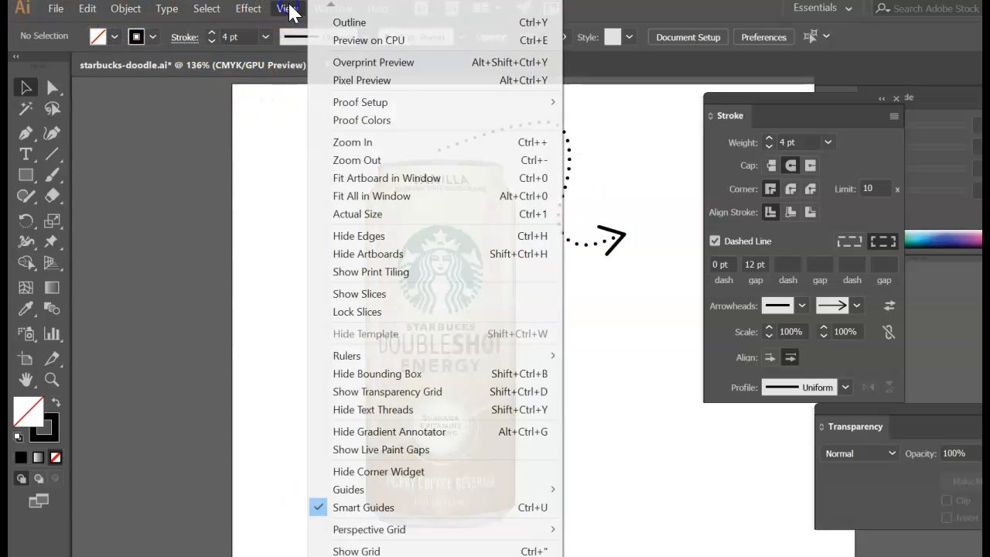
{"action": "left_click", "coordinate": [422, 395]}
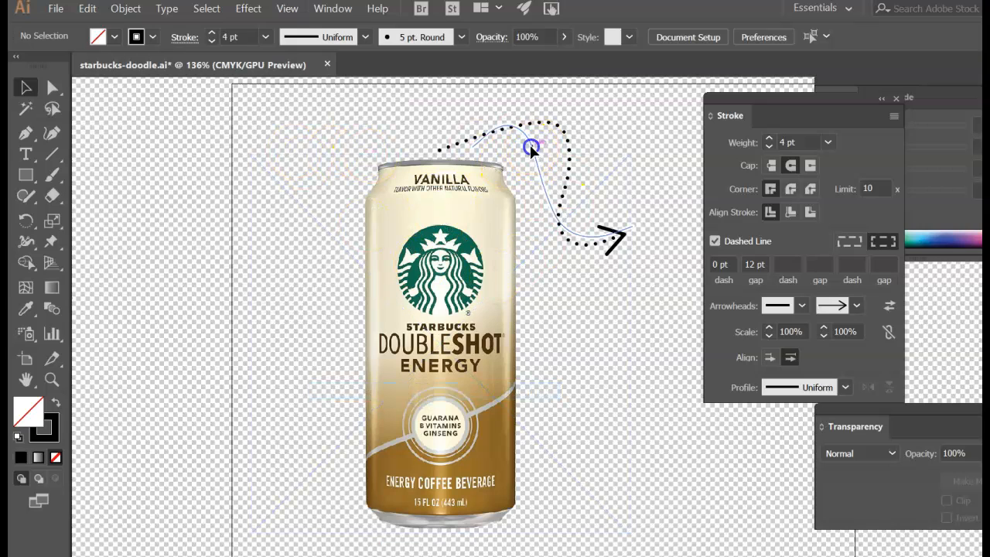
{"action": "left_click", "coordinate": [531, 148]}
{"action": "key", "text": "Delete"}
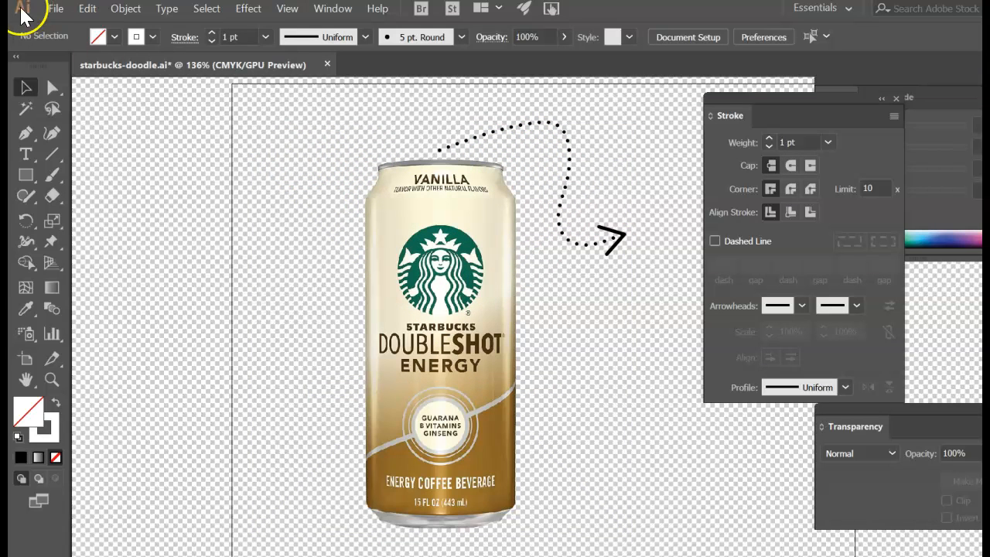
Place powerade.png in the document, scaled to about half the can's height, standing beside the can below the arrow
{"action": "left_click", "coordinate": [54, 10]}
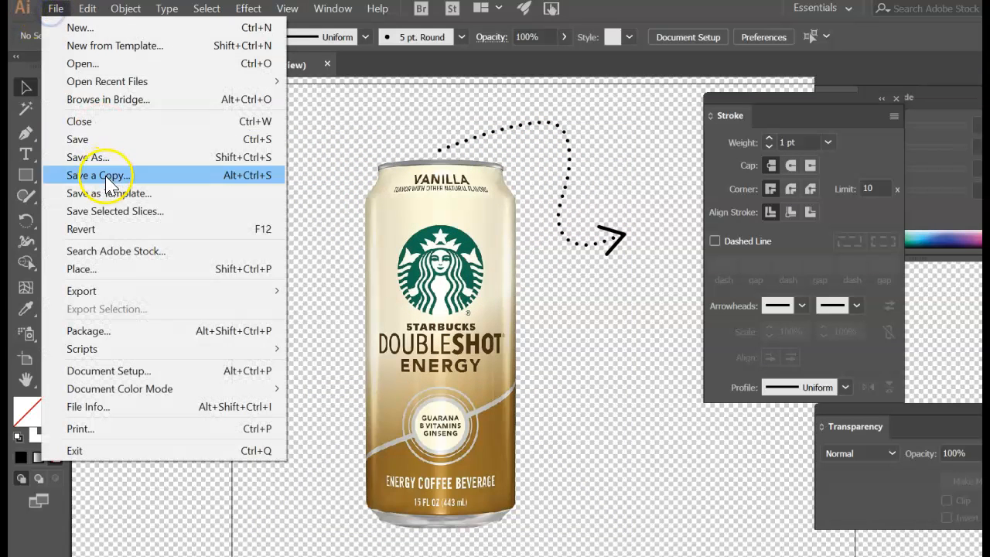
{"action": "left_click", "coordinate": [124, 269]}
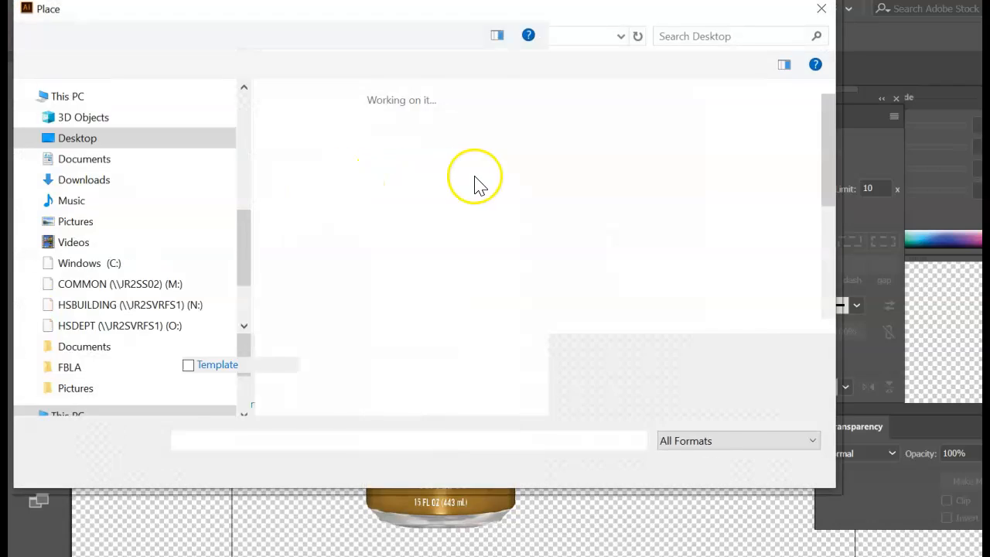
{"action": "left_click", "coordinate": [507, 213]}
{"action": "double_click", "coordinate": [508, 213]}
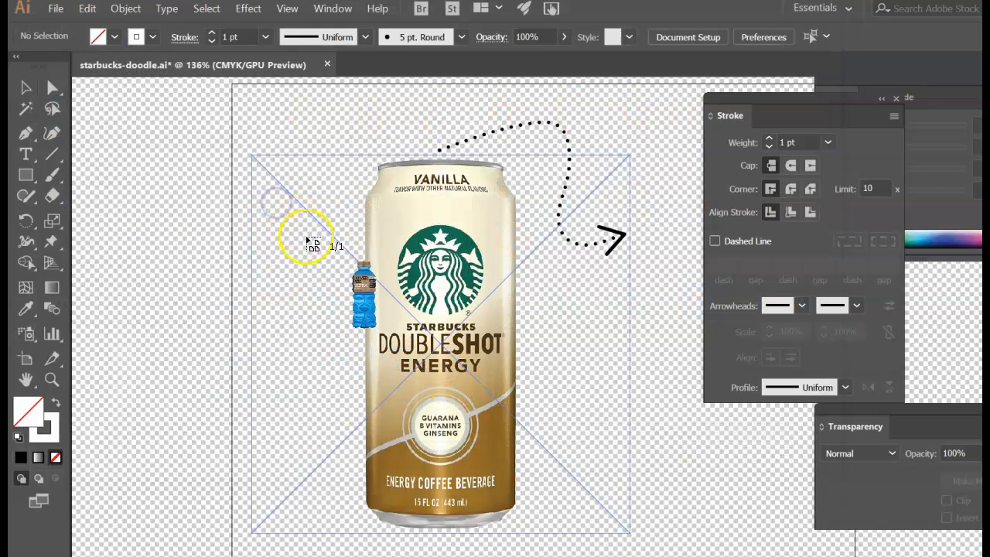
{"action": "left_click_drag", "start_coordinate": [656, 328], "coordinate": [812, 513]}
{"action": "left_click_drag", "start_coordinate": [752, 456], "coordinate": [607, 470]}
{"action": "left_click", "coordinate": [633, 308]}
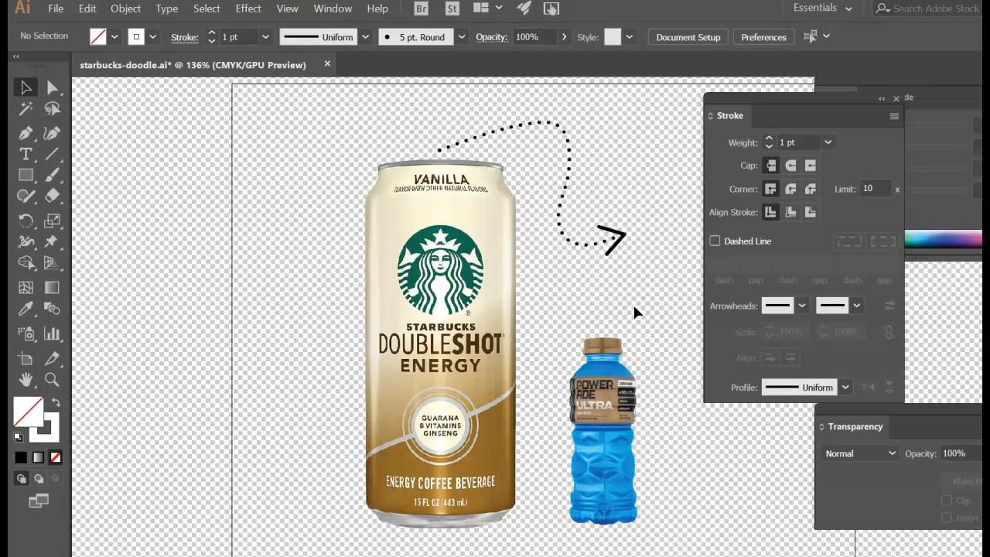
Delete the placed Powerade bottle
{"action": "left_click", "coordinate": [631, 321]}
{"action": "left_click", "coordinate": [603, 356]}
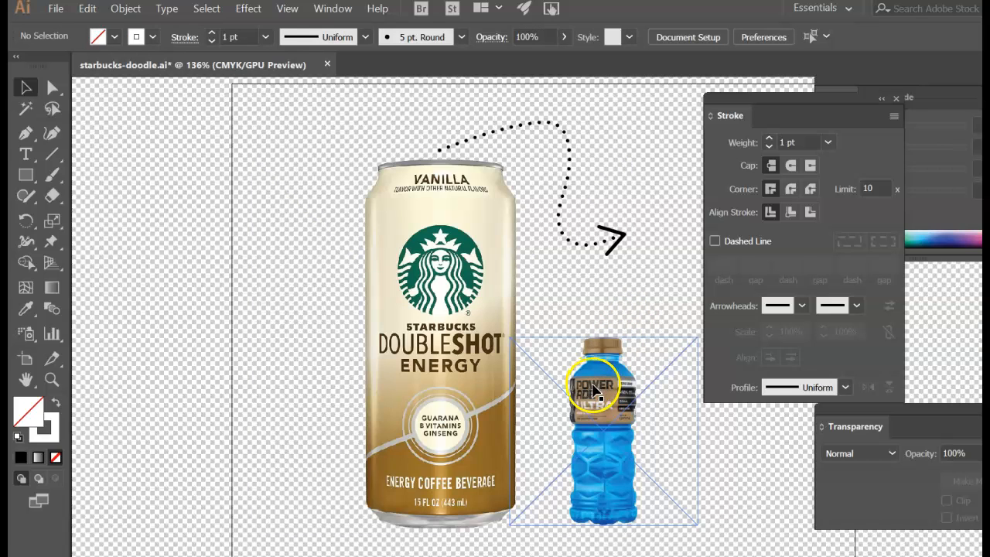
{"action": "key", "text": "Delete"}
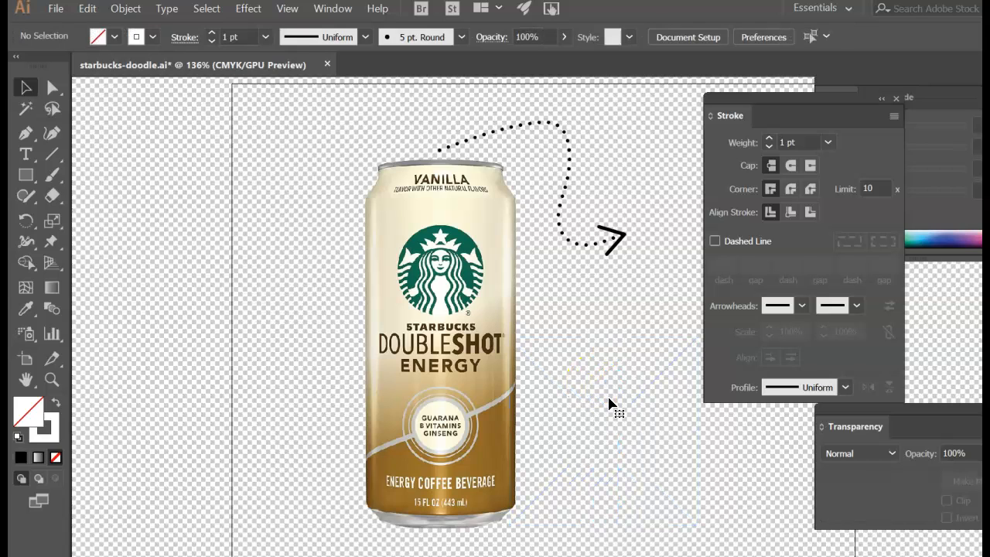
{"action": "left_click", "coordinate": [541, 225]}
Switch to the FontSpace doodle dingbats page in Chrome, open VBdings Font and show its full character map
{"action": "mouse_move", "coordinate": [545, 556]}
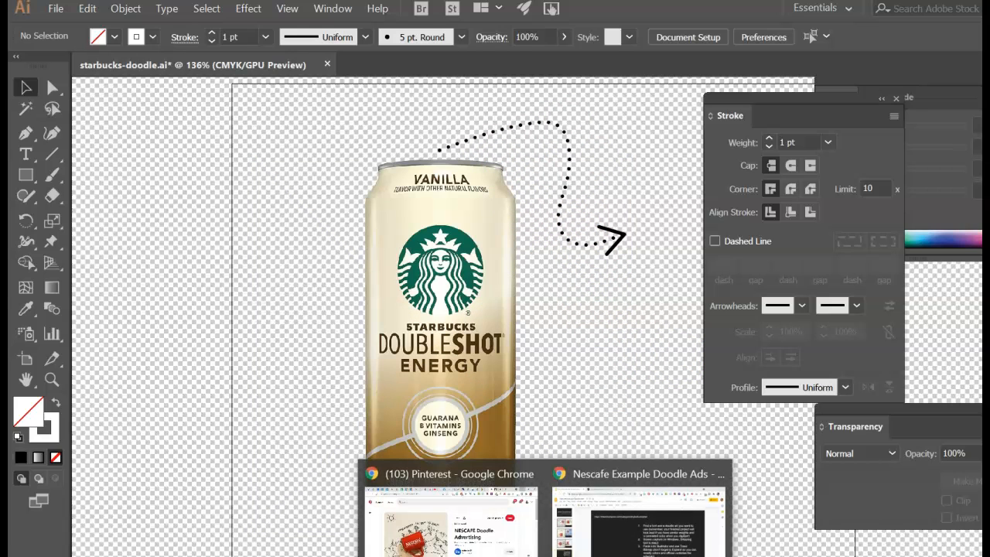
{"action": "left_click", "coordinate": [624, 534]}
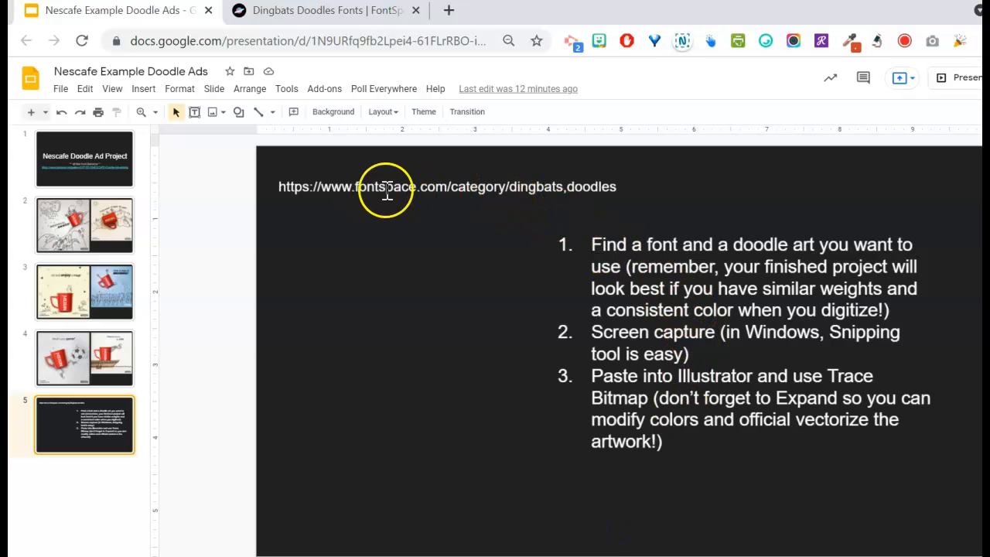
{"action": "left_click", "coordinate": [358, 16]}
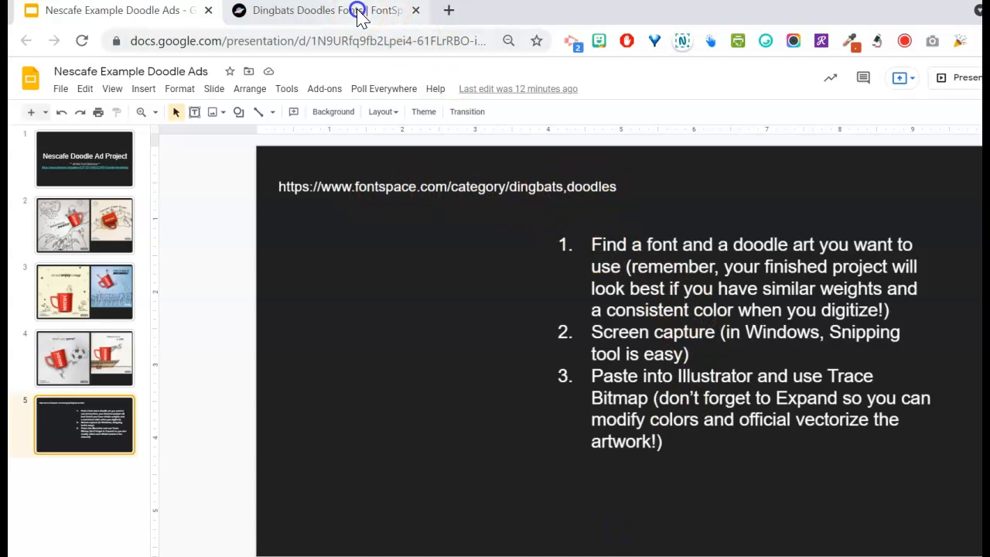
{"action": "left_click", "coordinate": [398, 359]}
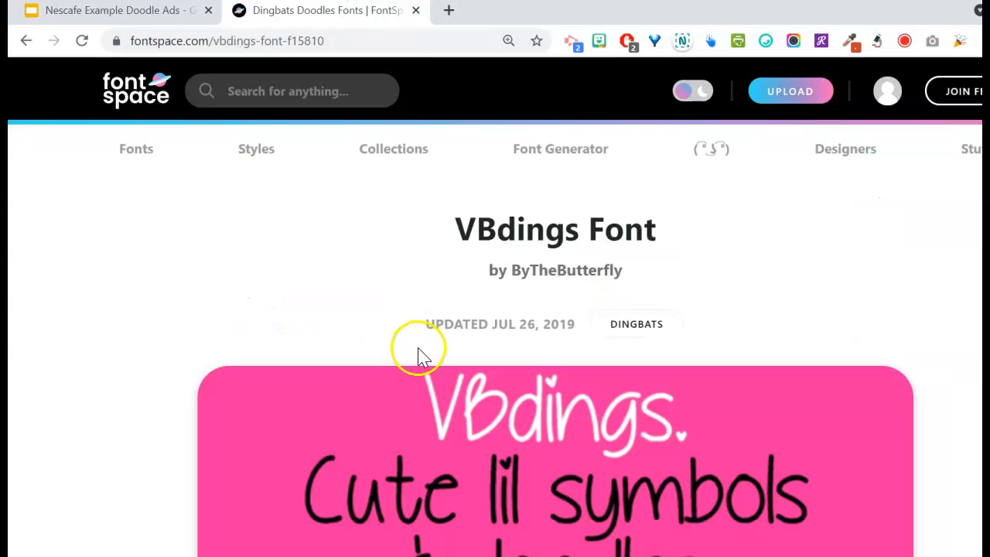
{"action": "scroll", "coordinate": [417, 356], "scroll_direction": "down", "scroll_amount": 8}
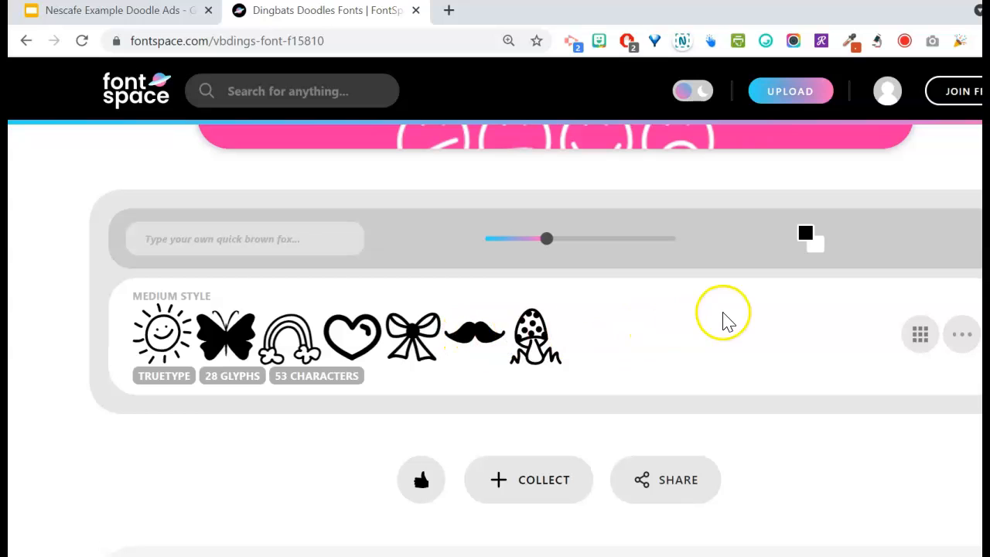
{"action": "left_click", "coordinate": [921, 348]}
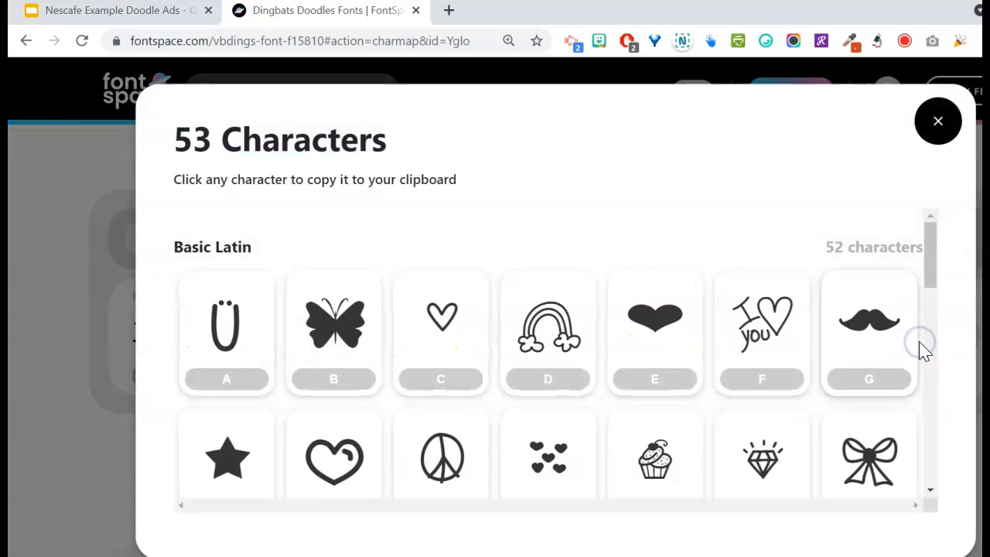
Capture the rainbow doodle, character d, with the Snipping Tool and copy the snip
{"action": "scroll", "coordinate": [751, 367], "scroll_direction": "down", "scroll_amount": 5}
{"action": "scroll", "coordinate": [750, 367], "scroll_direction": "down", "scroll_amount": 5}
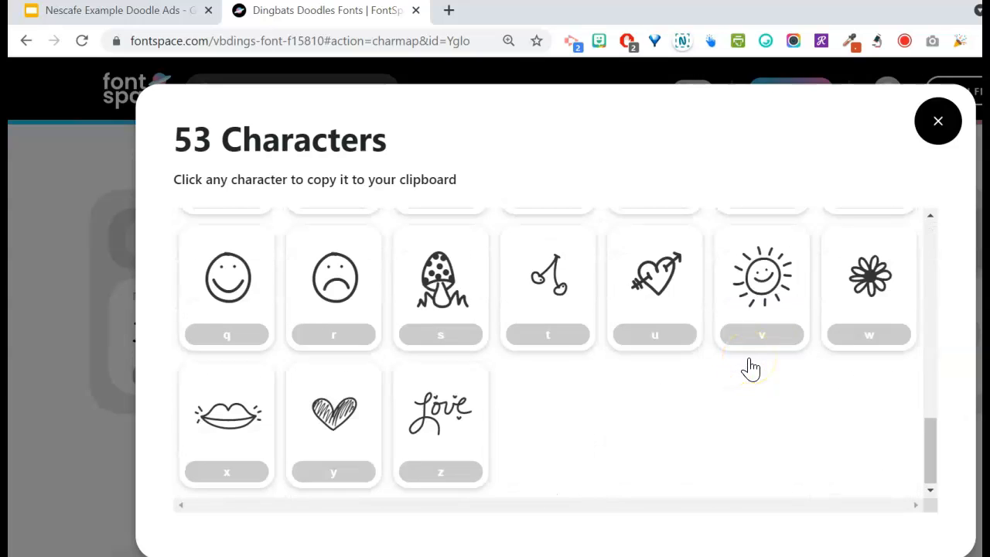
{"action": "scroll", "coordinate": [750, 367], "scroll_direction": "up", "scroll_amount": 3}
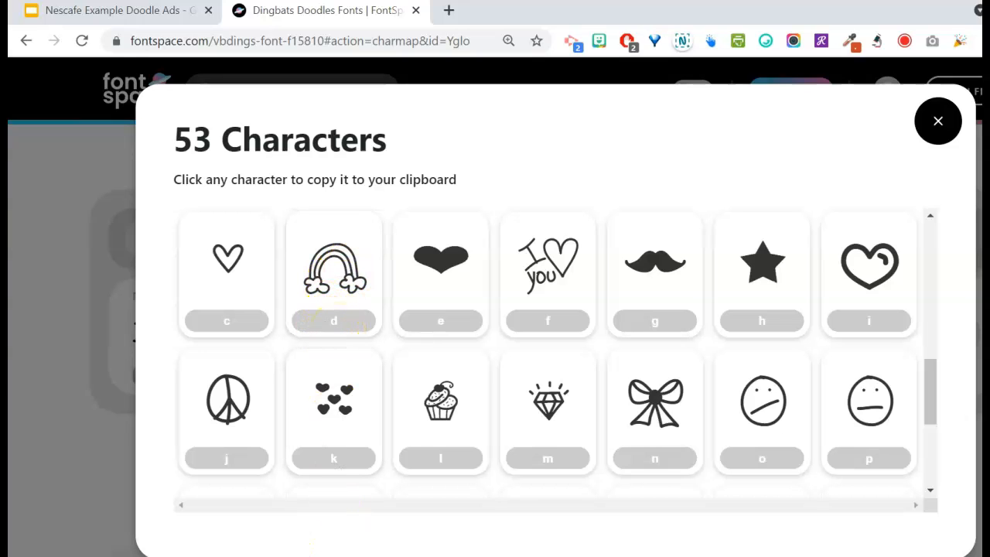
{"action": "key", "text": "super"}
{"action": "type", "text": "snip"}
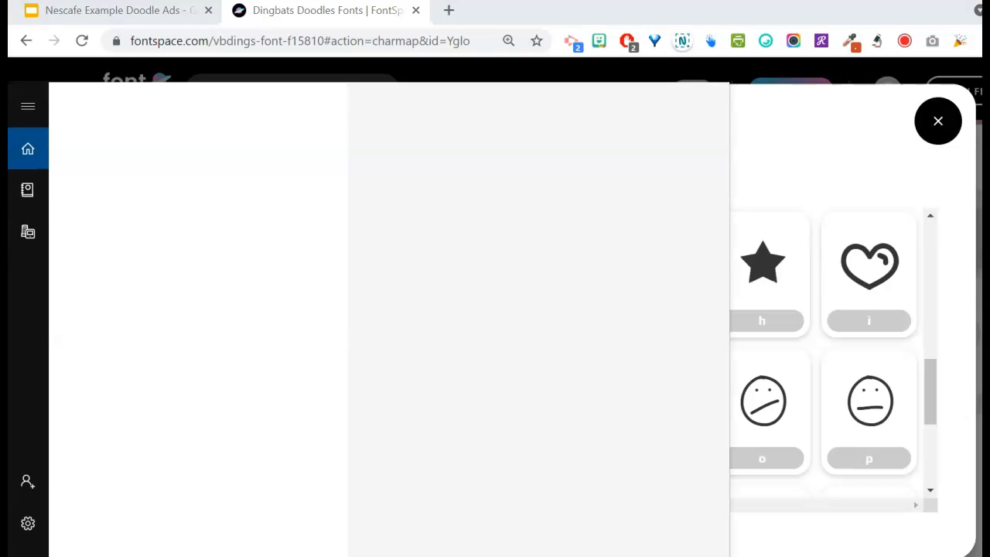
{"action": "key", "text": "Return"}
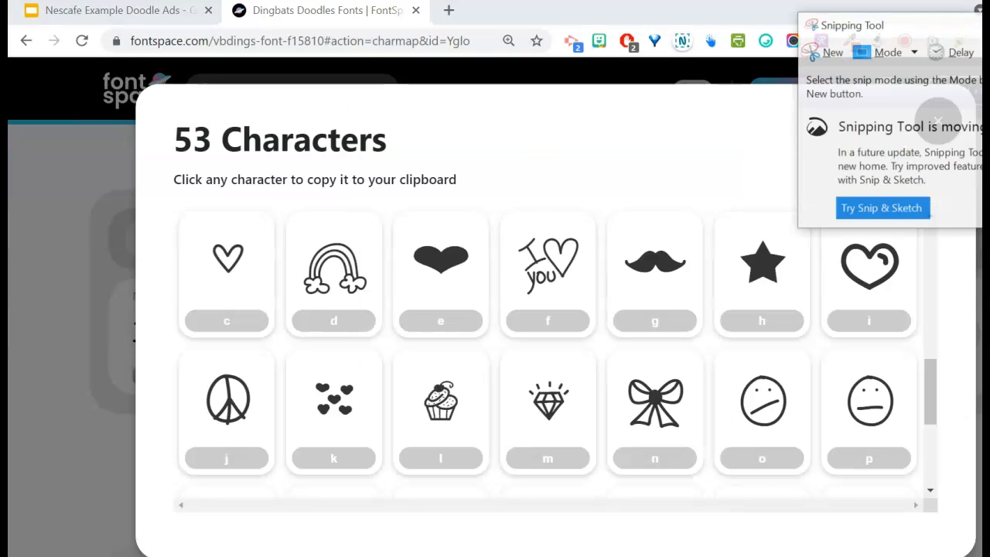
{"action": "left_click_drag", "start_coordinate": [881, 26], "coordinate": [552, 64]}
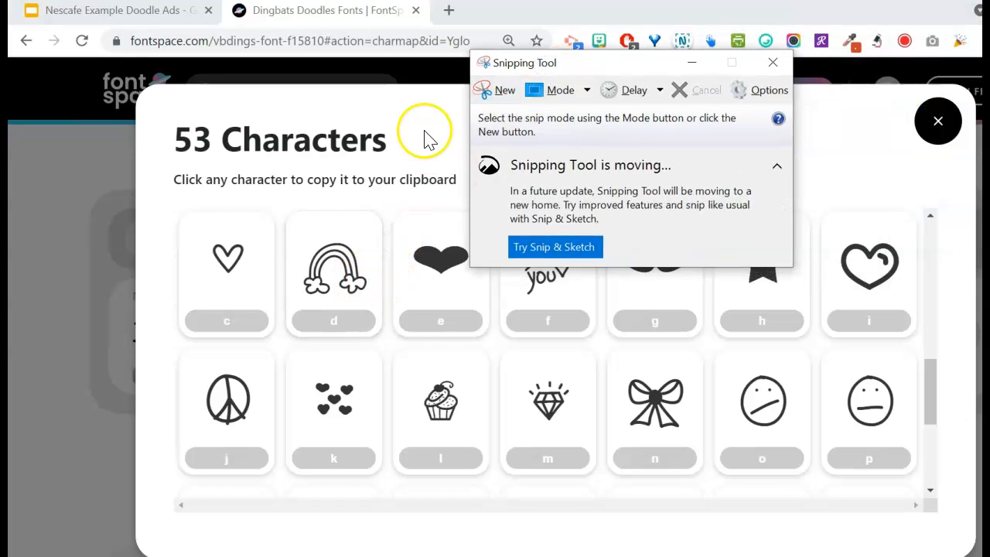
{"action": "left_click", "coordinate": [484, 90]}
{"action": "left_click_drag", "start_coordinate": [302, 239], "coordinate": [371, 306]}
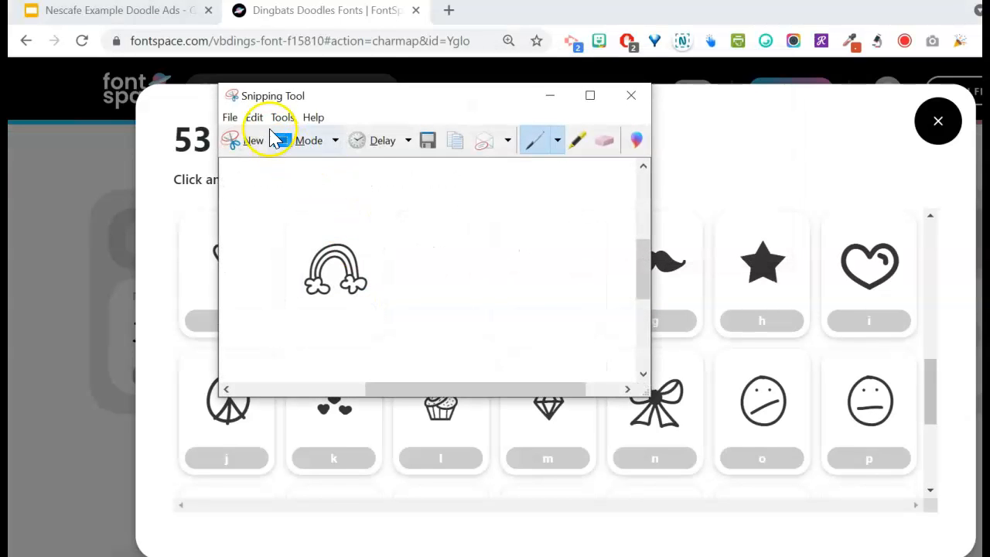
{"action": "left_click", "coordinate": [255, 118]}
{"action": "left_click", "coordinate": [265, 138]}
Switch back to Illustrator and paste the rainbow snip into the can artwork
{"action": "key", "text": "alt+Tab"}
{"action": "left_click", "coordinate": [87, 8]}
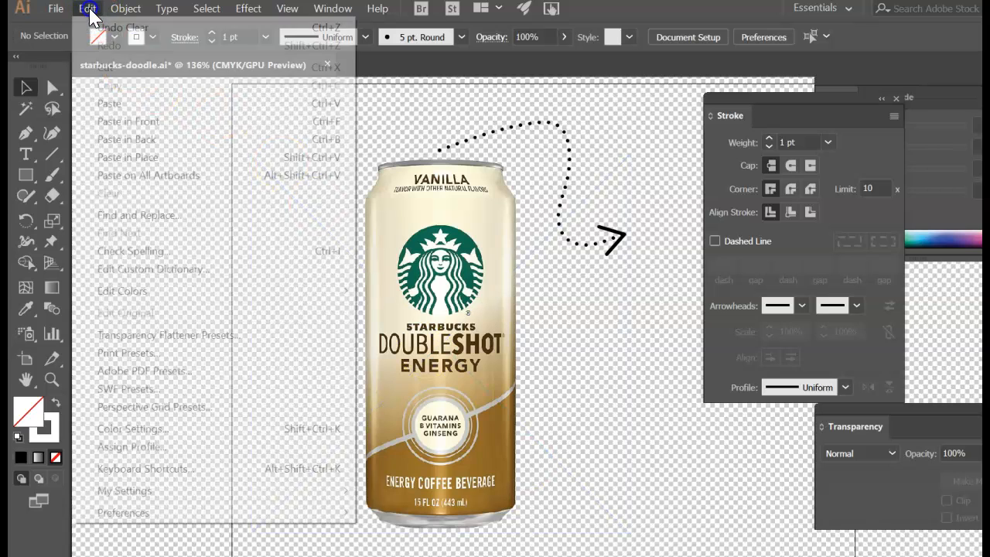
{"action": "left_click", "coordinate": [119, 108]}
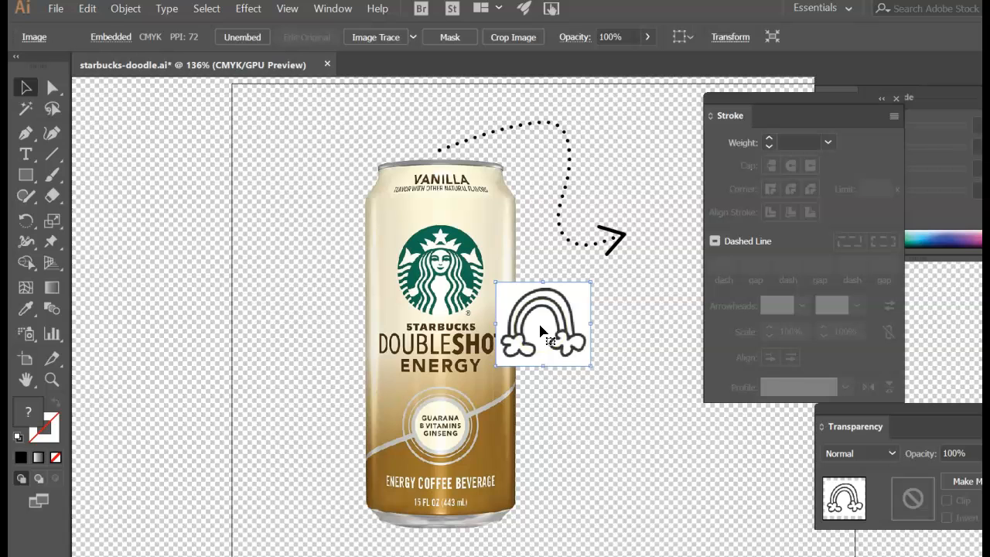
Move the Stroke settings aside and reposition the rainbow image clear of the can
{"action": "key", "text": "ctrl+plus"}
{"action": "key", "text": "ctrl+plus"}
{"action": "key", "text": "ctrl+plus"}
{"action": "key", "text": "ctrl+plus"}
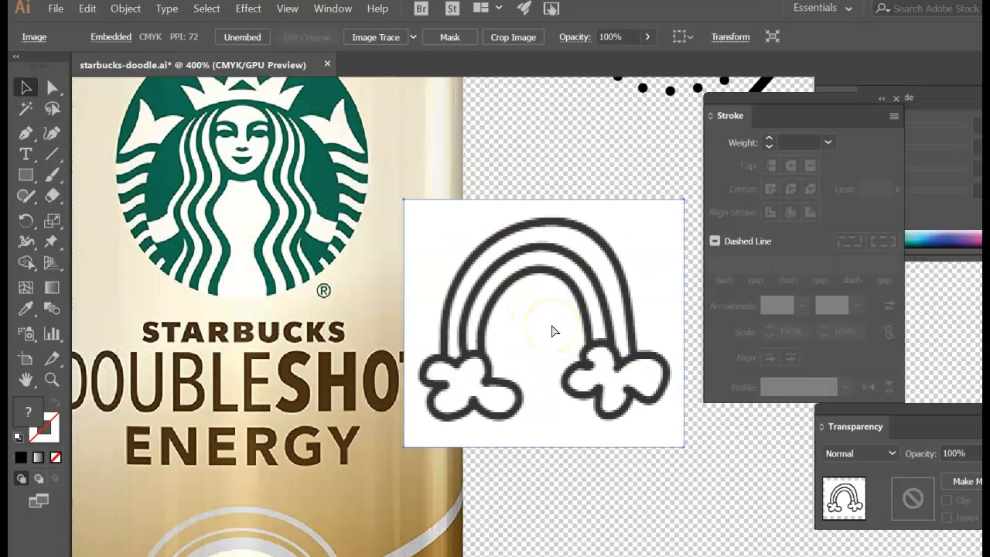
{"action": "left_click_drag", "start_coordinate": [784, 116], "coordinate": [856, 136]}
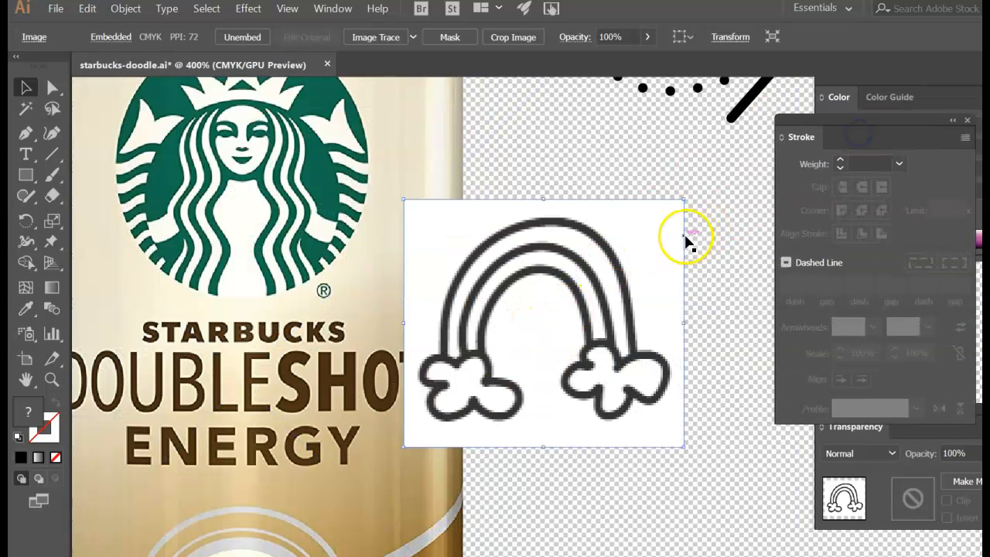
{"action": "left_click_drag", "start_coordinate": [659, 244], "coordinate": [724, 226]}
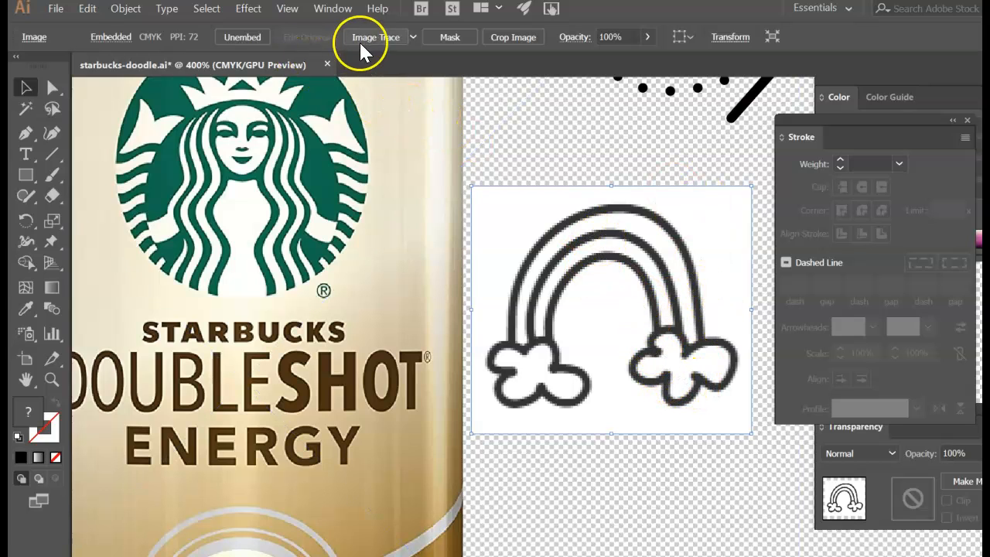
Trace the rainbow image with the Black and White Logo preset and clear the Stroke, Transparency and Color settings from the workspace
{"action": "left_click", "coordinate": [414, 38]}
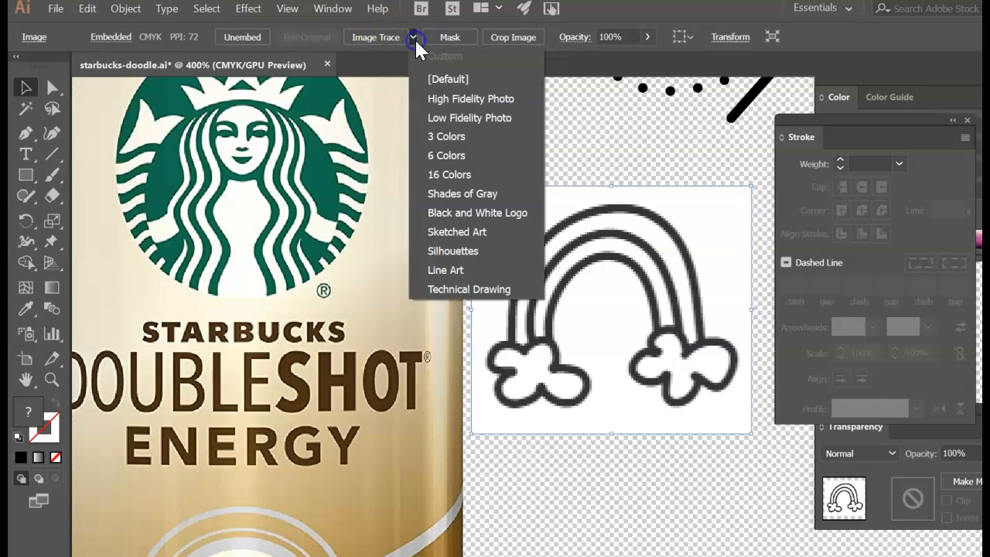
{"action": "left_click", "coordinate": [464, 216]}
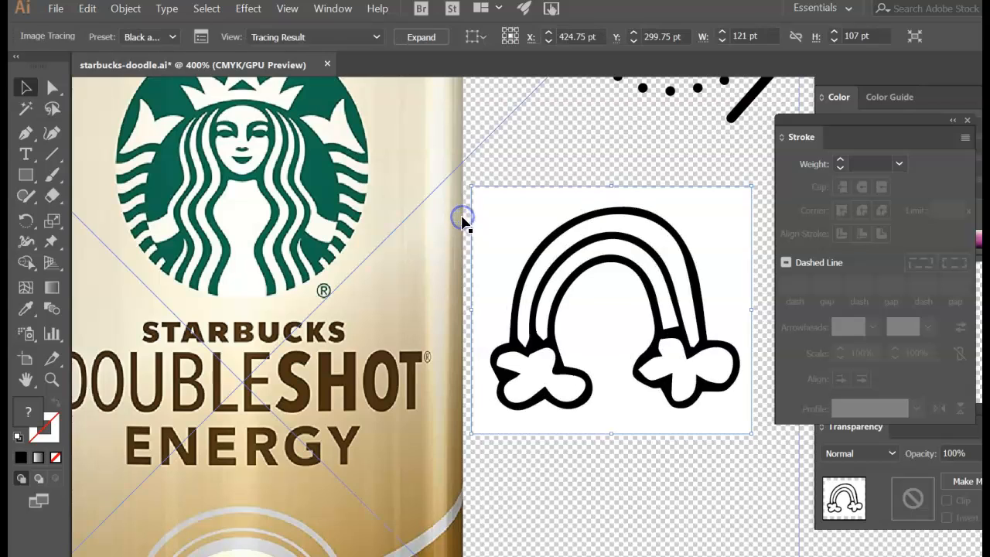
{"action": "left_click", "coordinate": [968, 121]}
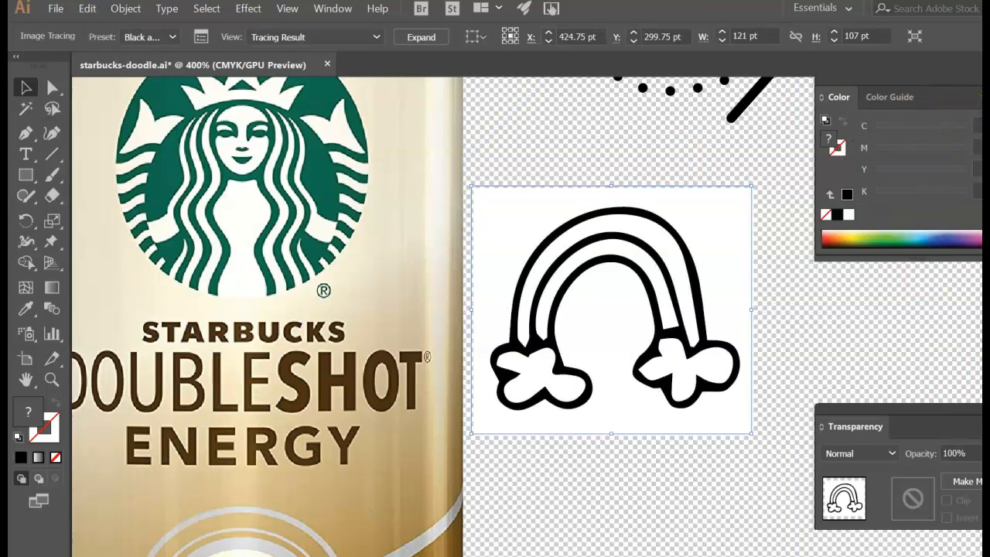
{"action": "left_click", "coordinate": [975, 409]}
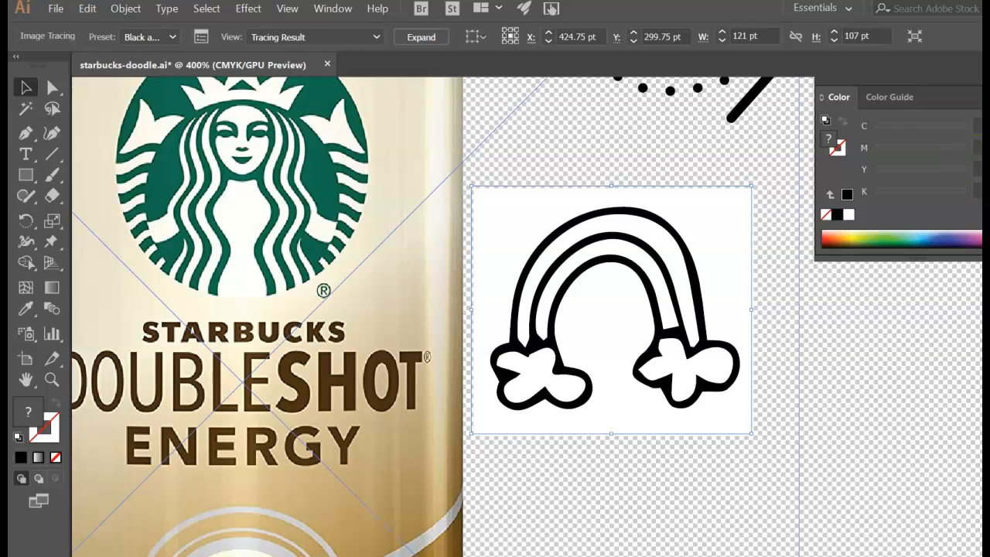
{"action": "left_click", "coordinate": [980, 82]}
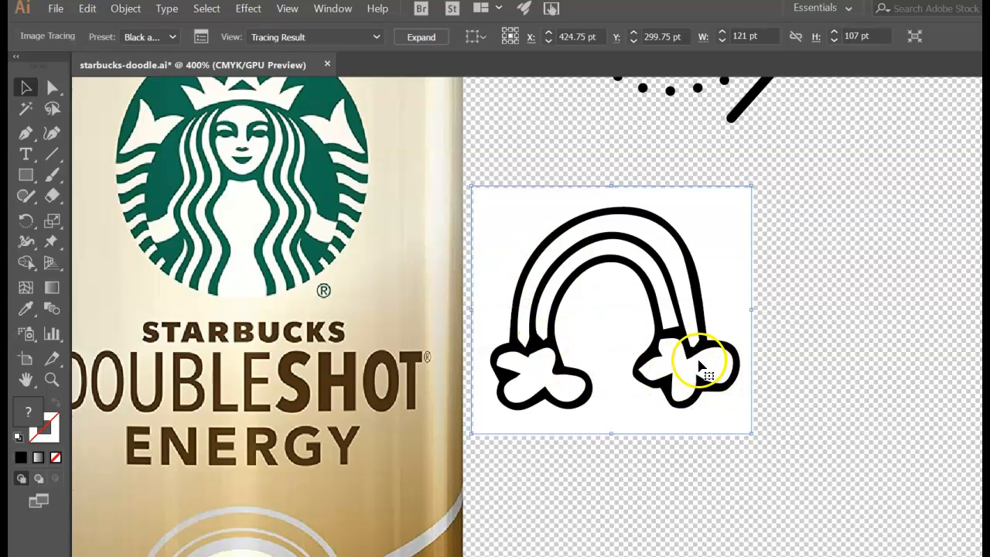
Show the detailed Image Trace settings and lower the rainbow tracing's threshold to 110
{"action": "left_click", "coordinate": [199, 38]}
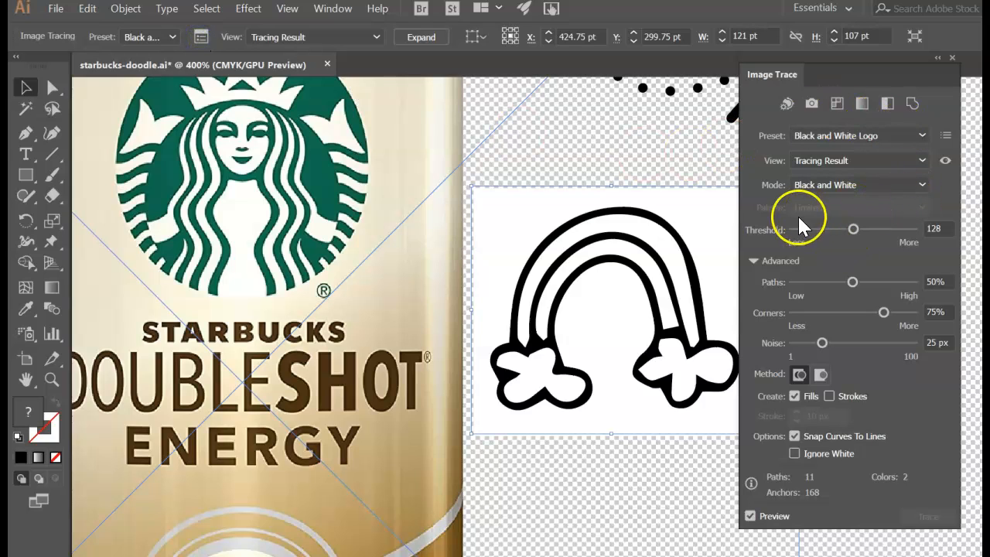
{"action": "left_click", "coordinate": [754, 260]}
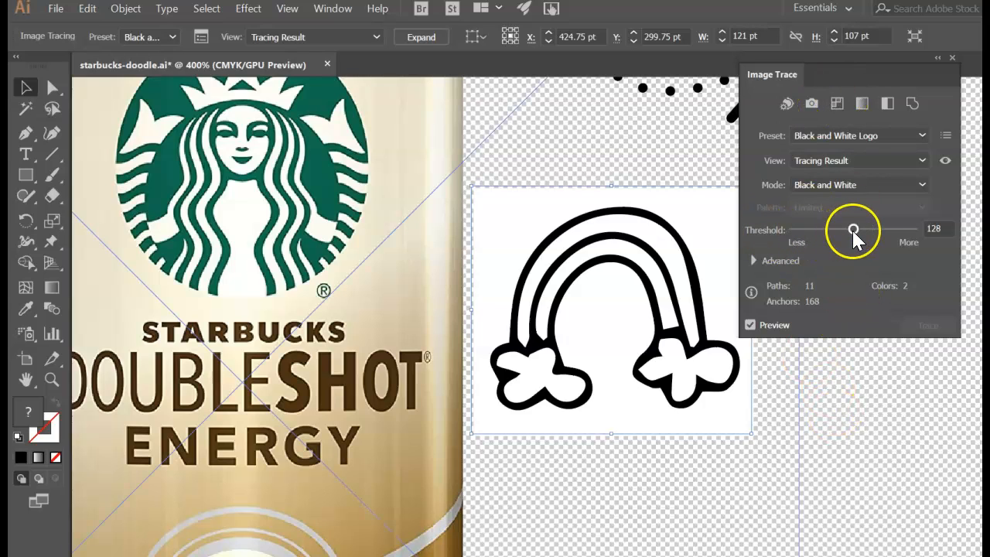
{"action": "mouse_move", "coordinate": [854, 229]}
{"action": "left_mouse_down"}
{"action": "mouse_move", "coordinate": [871, 230]}
{"action": "mouse_move", "coordinate": [825, 226]}
{"action": "mouse_move", "coordinate": [840, 233]}
{"action": "left_mouse_up"}
{"action": "scroll", "coordinate": [696, 124], "scroll_direction": "up", "scroll_amount": 1}
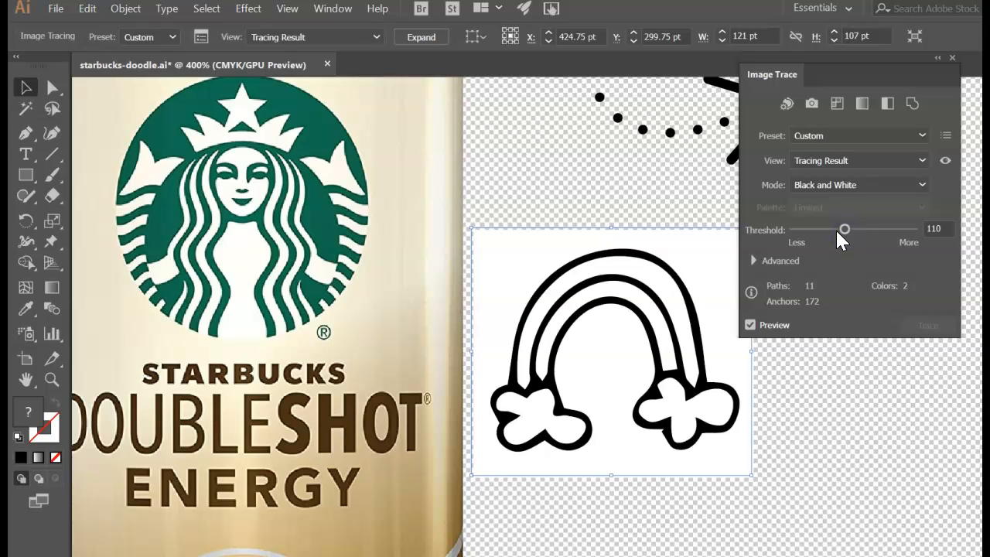
In the advanced Image Trace settings, set Paths to 61% and Corners to 67% for the rainbow
{"action": "left_click", "coordinate": [754, 262]}
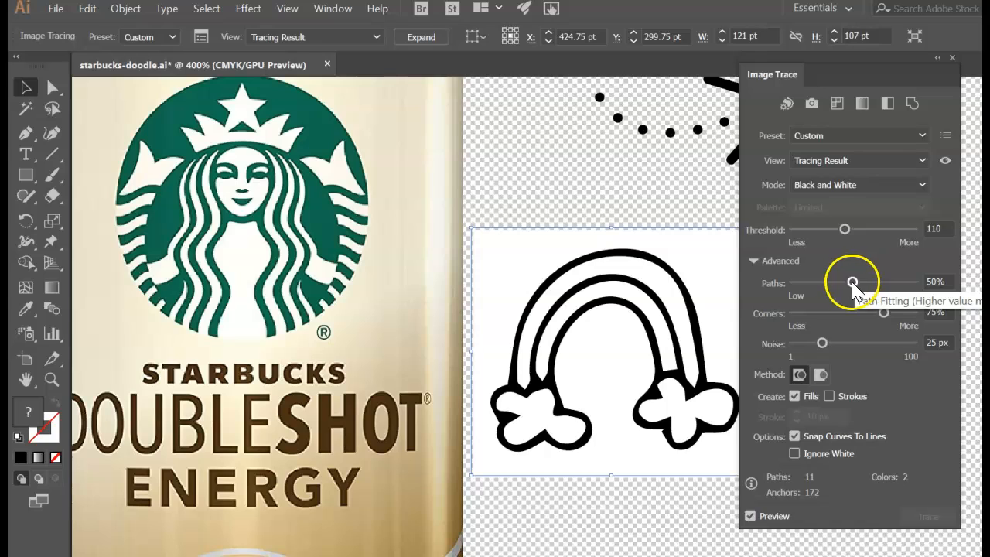
{"action": "mouse_move", "coordinate": [854, 288]}
{"action": "left_mouse_down"}
{"action": "mouse_move", "coordinate": [830, 288]}
{"action": "mouse_move", "coordinate": [871, 290]}
{"action": "left_mouse_up"}
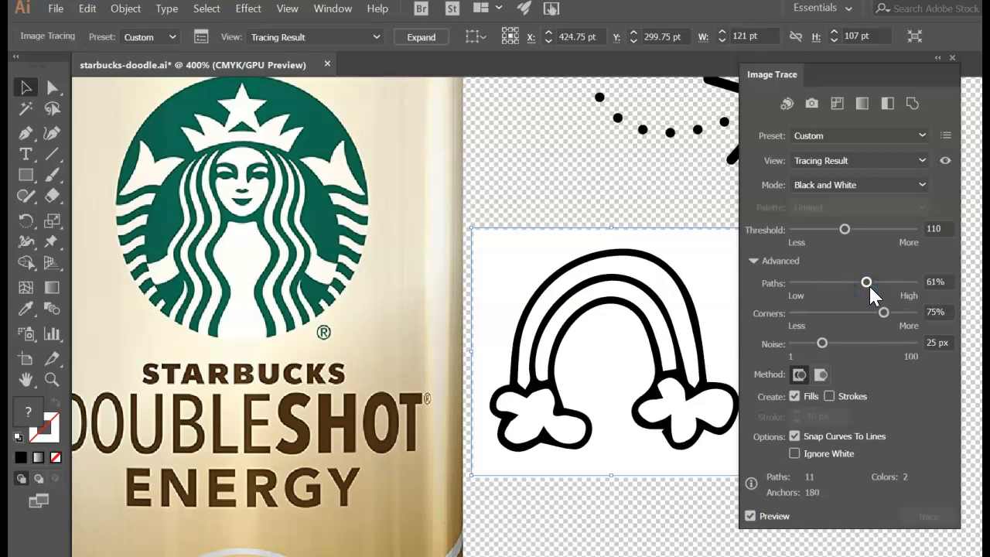
{"action": "left_click", "coordinate": [870, 287]}
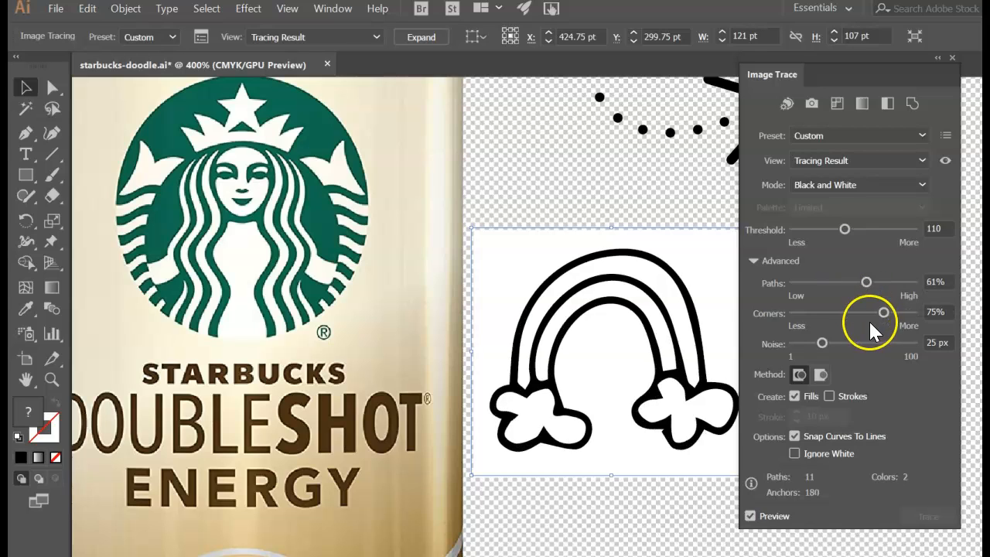
{"action": "mouse_move", "coordinate": [884, 313]}
{"action": "left_mouse_down"}
{"action": "mouse_move", "coordinate": [818, 310]}
{"action": "mouse_move", "coordinate": [892, 314]}
{"action": "mouse_move", "coordinate": [874, 314]}
{"action": "left_mouse_up"}
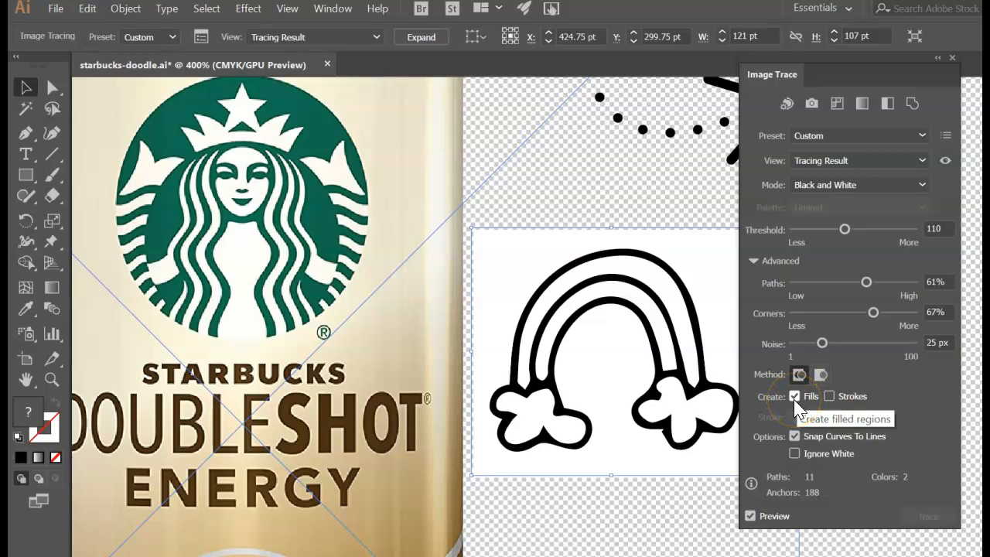
Enable Strokes alongside Fills for the trace, expand the rainbow into editable paths and close the Image Trace settings
{"action": "left_click", "coordinate": [829, 397]}
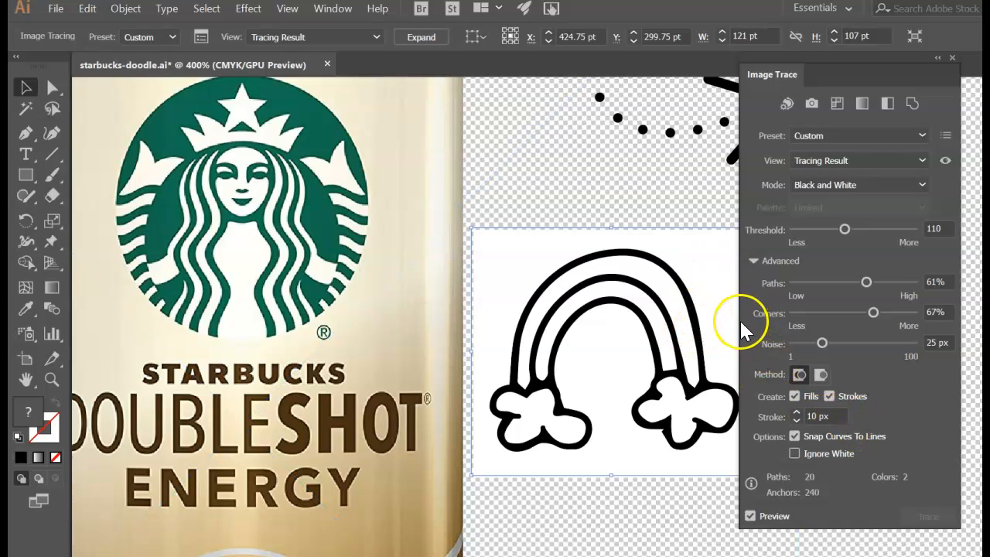
{"action": "left_click", "coordinate": [422, 39]}
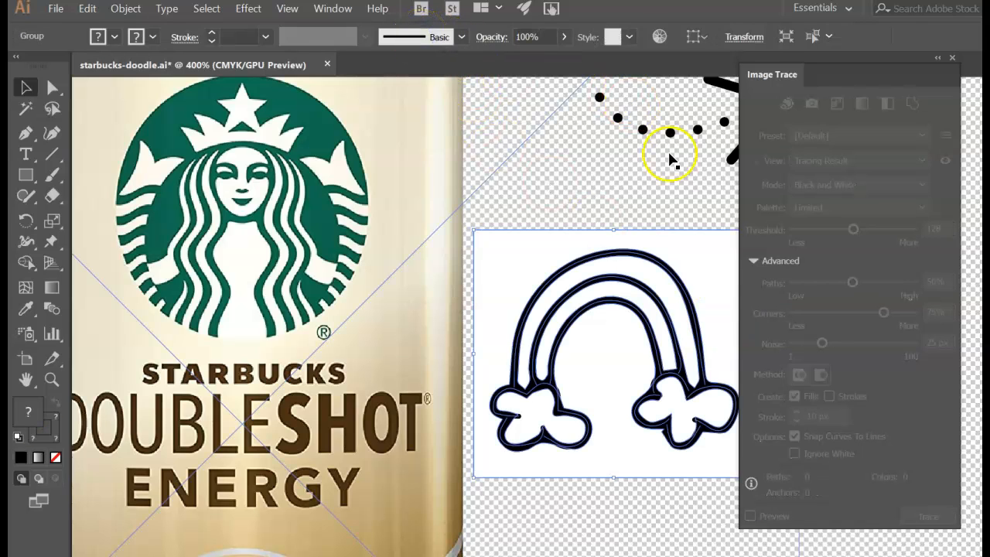
{"action": "key", "text": "ctrl+z"}
{"action": "key", "text": "ctrl+z"}
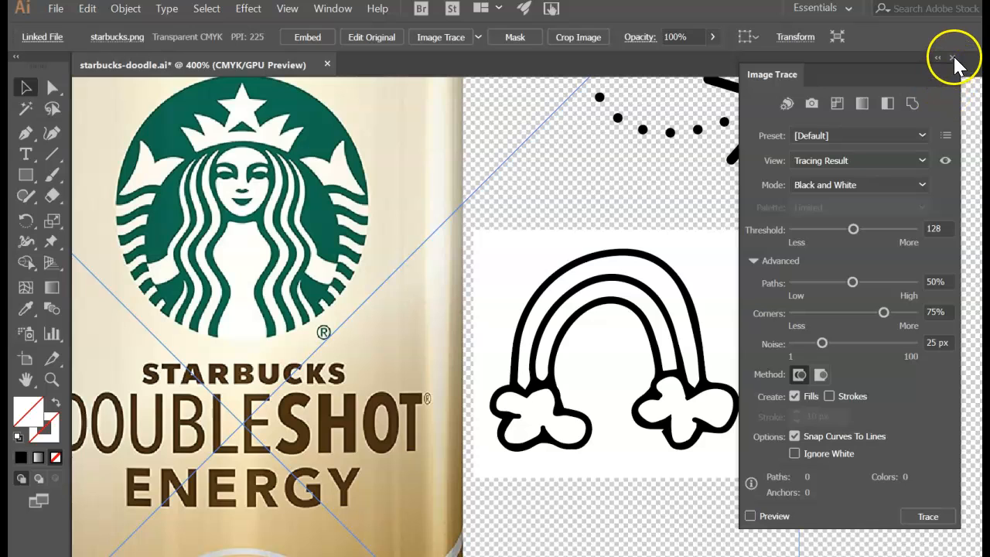
{"action": "left_click", "coordinate": [953, 58]}
{"action": "left_click", "coordinate": [713, 317]}
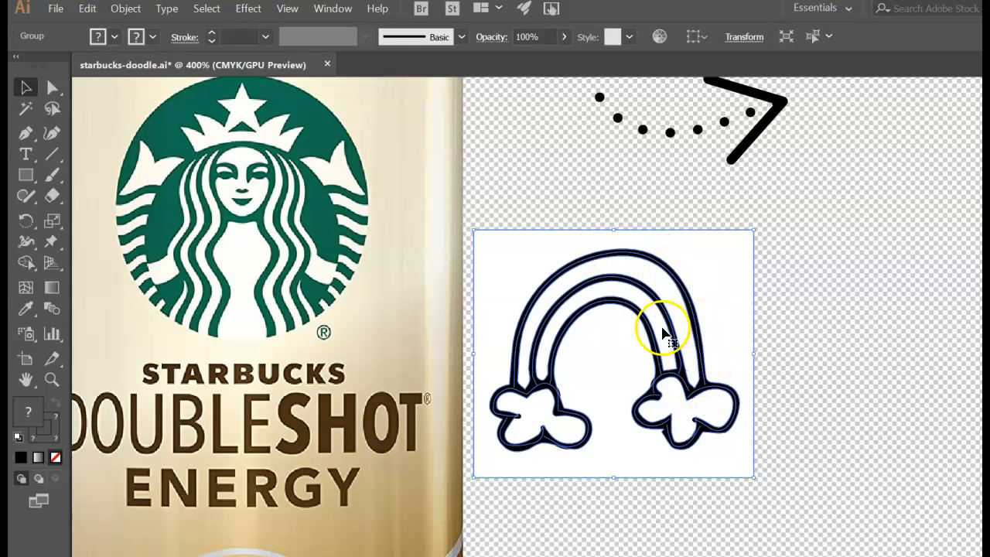
Isolate the expanded rainbow group and delete the white background shape around the doodle
{"action": "double_click", "coordinate": [719, 265]}
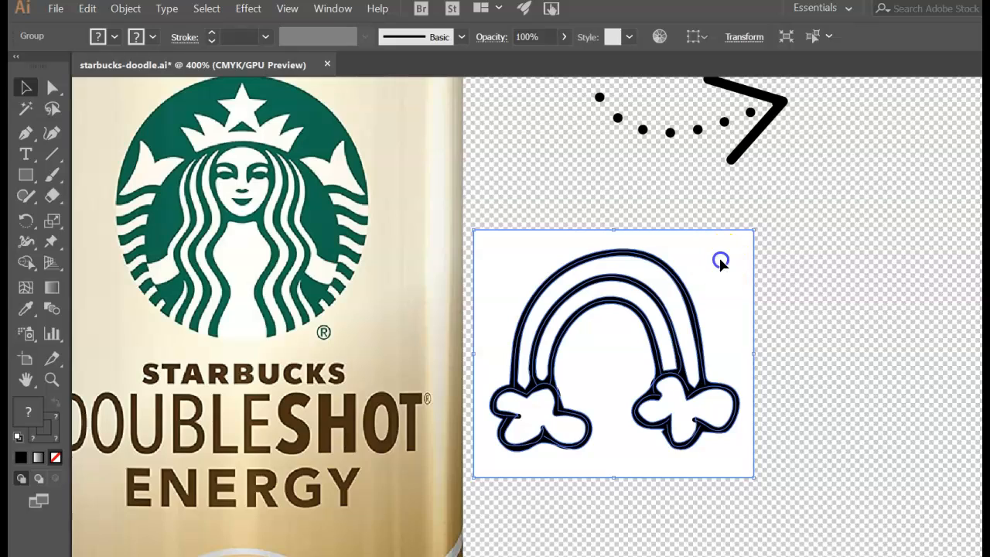
{"action": "left_click", "coordinate": [718, 282]}
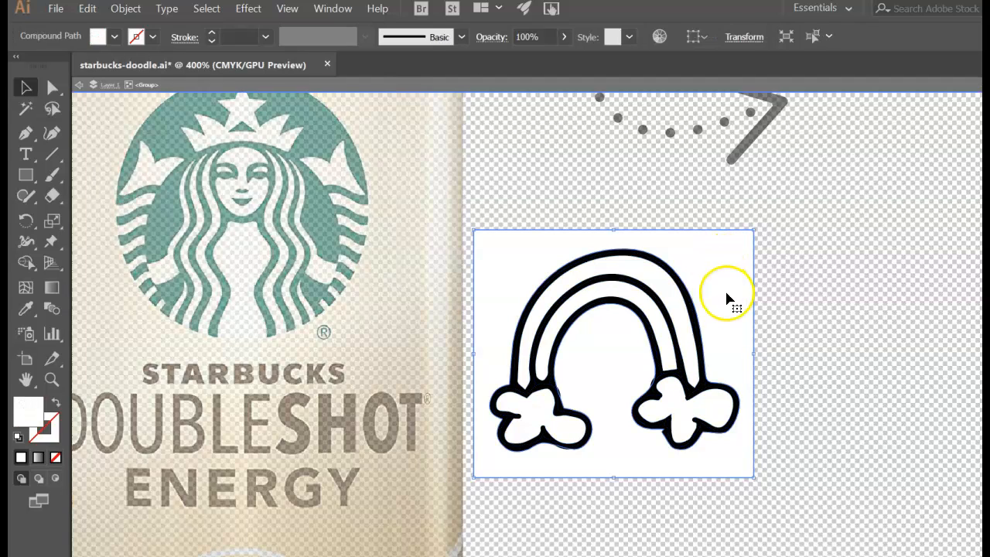
{"action": "key", "text": "Delete"}
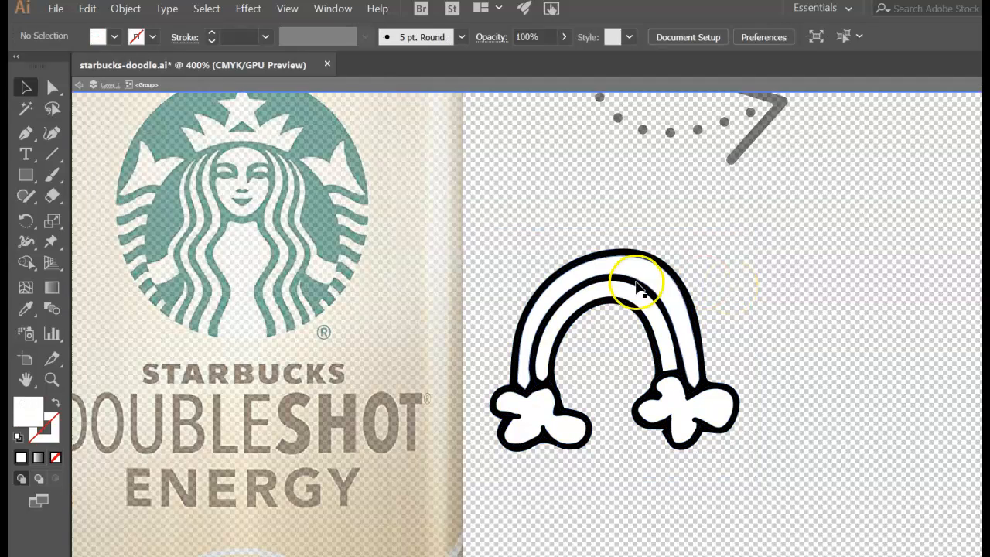
Fill the inner band of the rainbow with red
{"action": "left_click", "coordinate": [541, 420]}
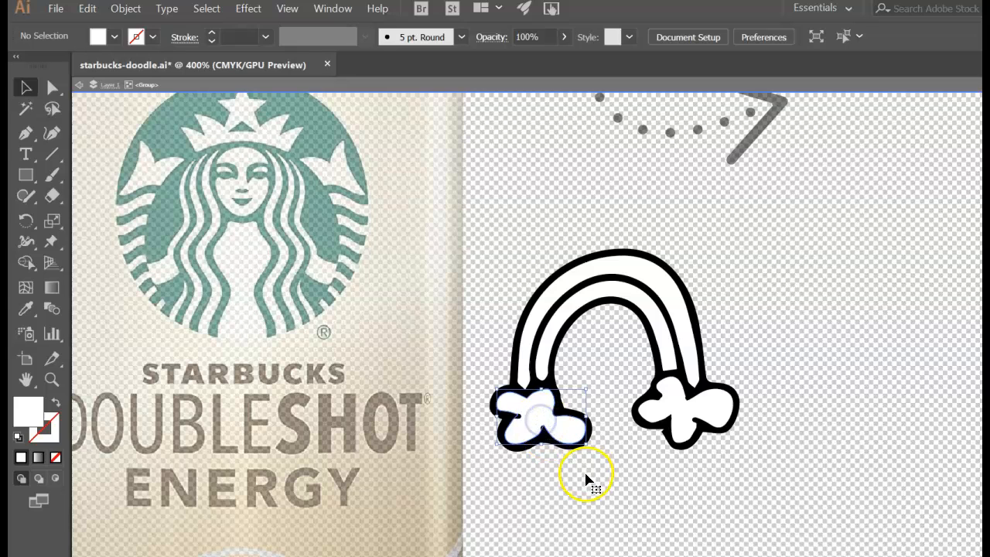
{"action": "left_click", "coordinate": [518, 387]}
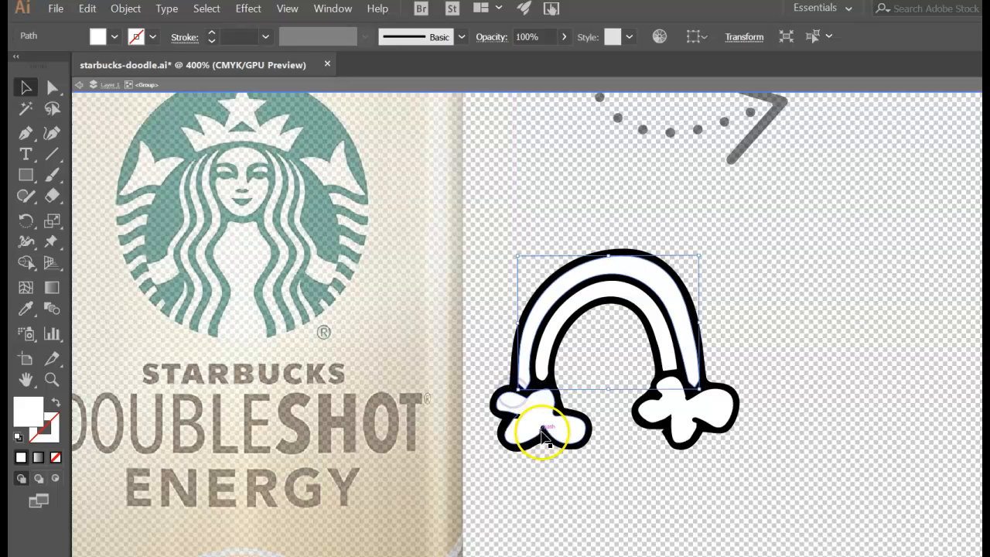
{"action": "left_click", "coordinate": [541, 440], "text": "shift"}
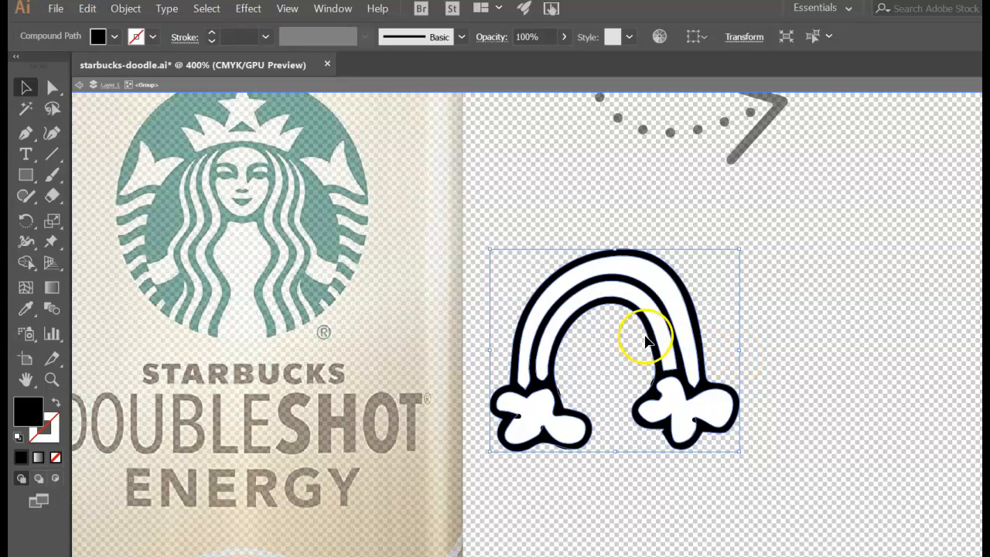
{"action": "left_click", "coordinate": [672, 358]}
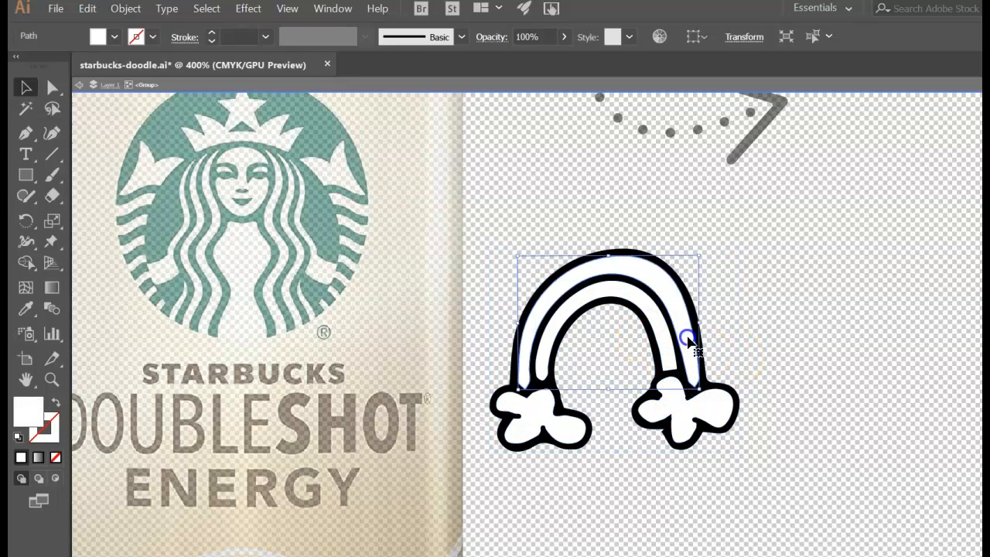
{"action": "left_click", "coordinate": [665, 346]}
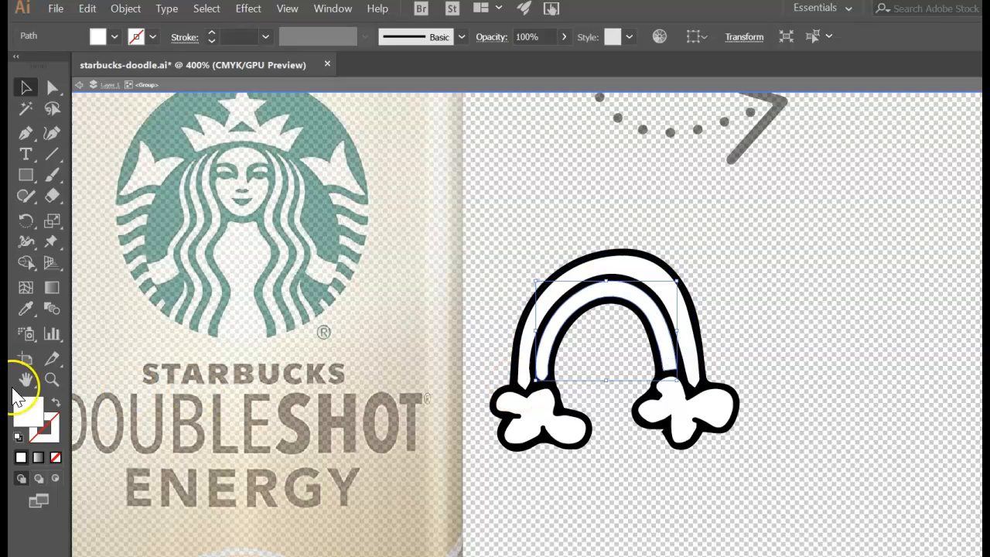
{"action": "left_click", "coordinate": [114, 36]}
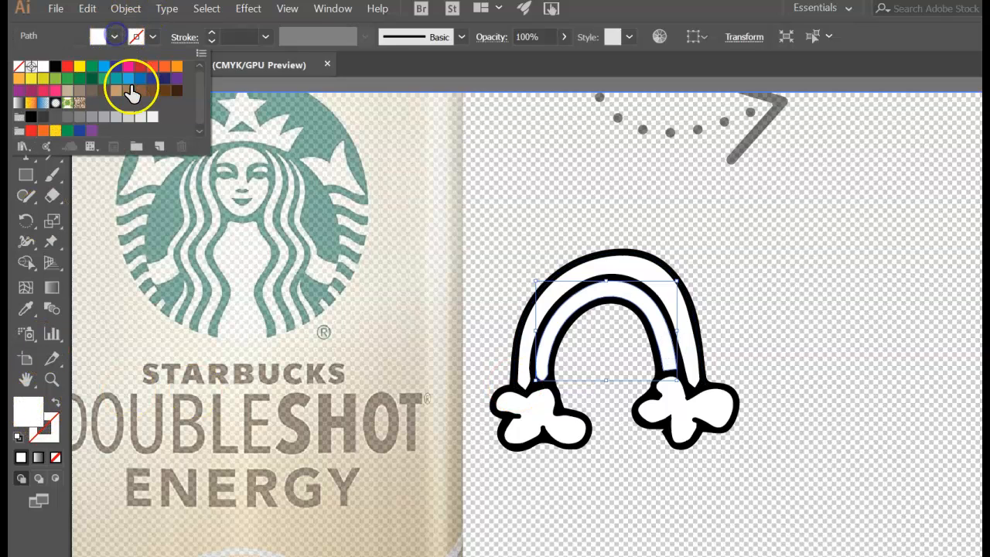
{"action": "left_click", "coordinate": [68, 66]}
{"action": "left_click", "coordinate": [587, 252]}
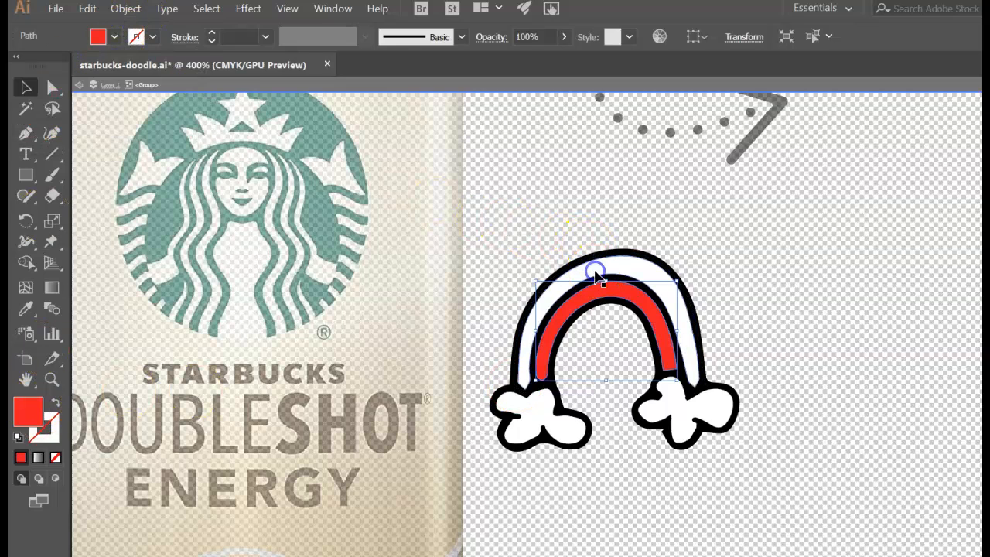
Fill the outer band of the rainbow with yellow and deselect it
{"action": "left_click", "coordinate": [595, 274]}
{"action": "left_click", "coordinate": [110, 37]}
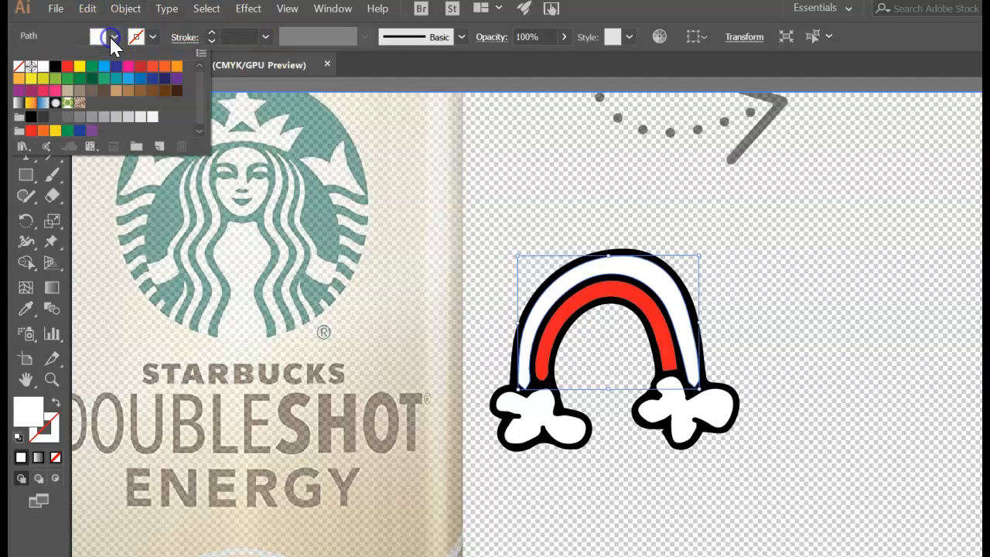
{"action": "left_click", "coordinate": [79, 67]}
{"action": "left_click", "coordinate": [897, 364]}
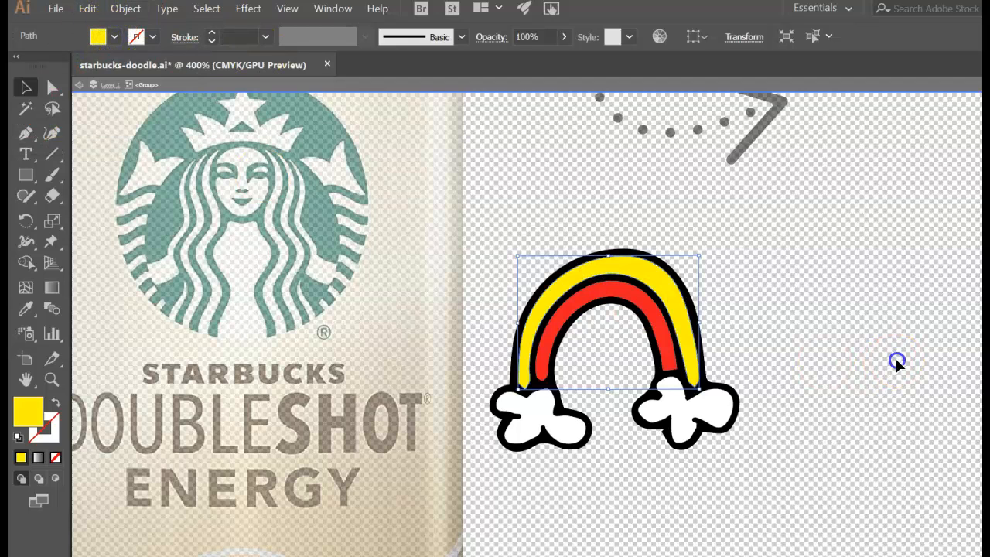
{"action": "left_click", "coordinate": [843, 373]}
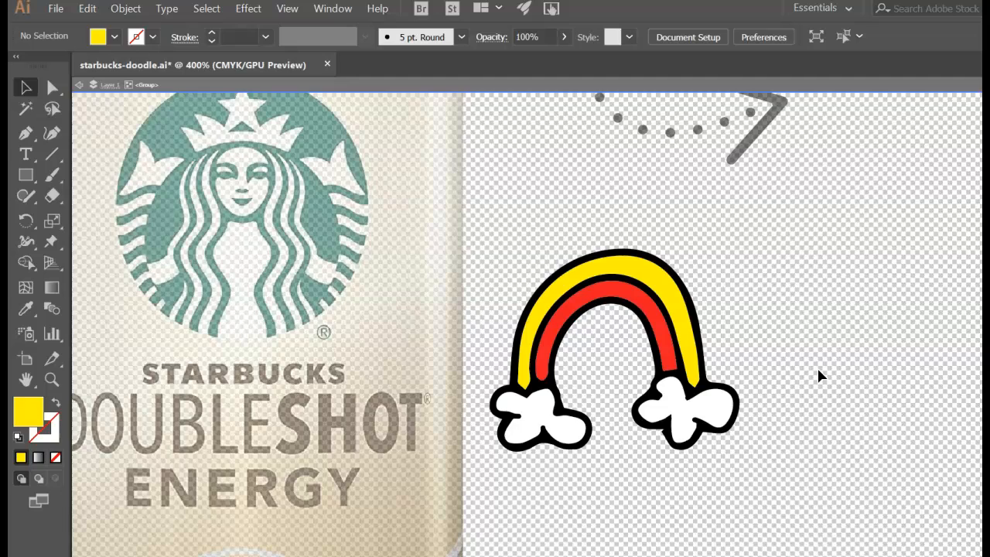
Exit isolation mode, move the coloured rainbow up beside the tip of the dotted arrow and deselect it
{"action": "key", "text": "ctrl+minus"}
{"action": "key", "text": "ctrl+1"}
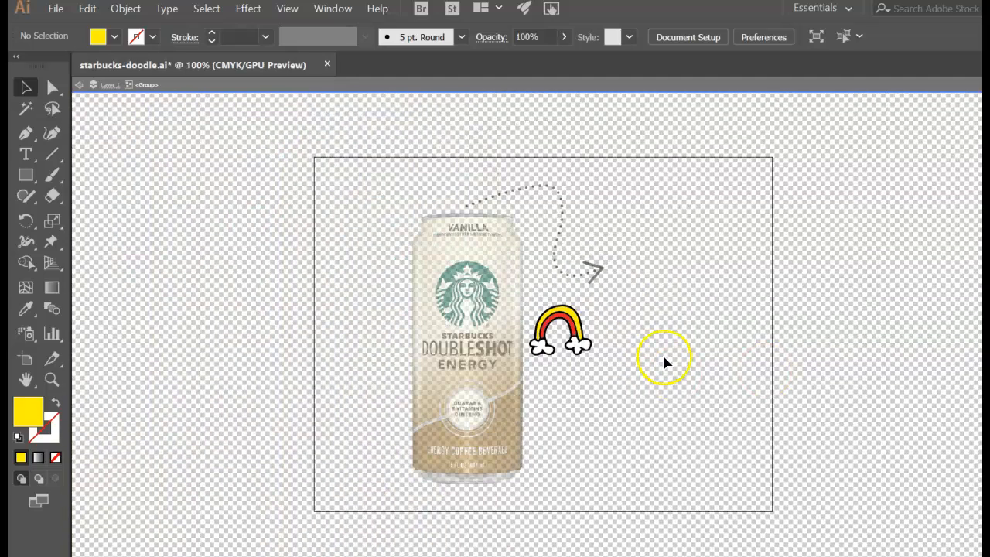
{"action": "left_click", "coordinate": [78, 86]}
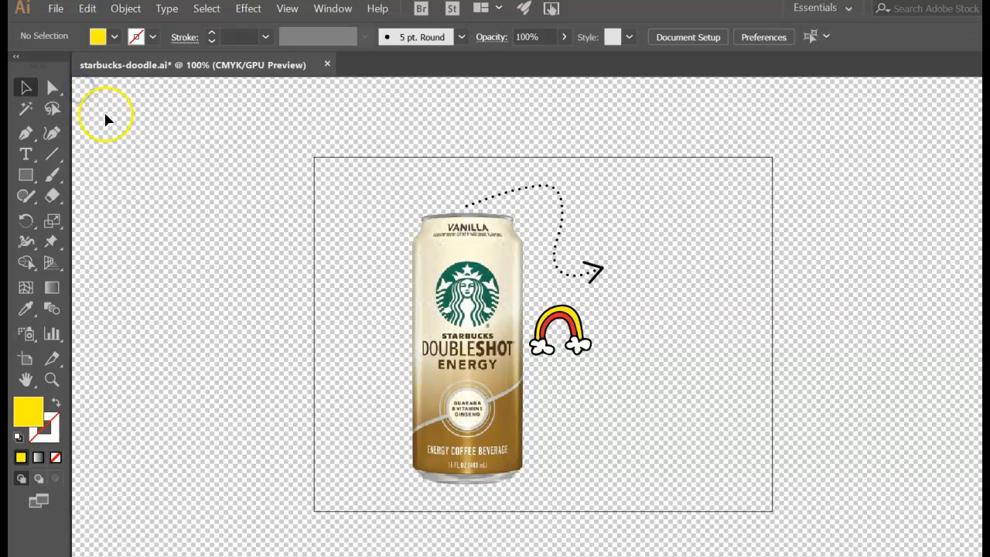
{"action": "left_click_drag", "start_coordinate": [567, 322], "coordinate": [662, 236]}
{"action": "left_click", "coordinate": [701, 313]}
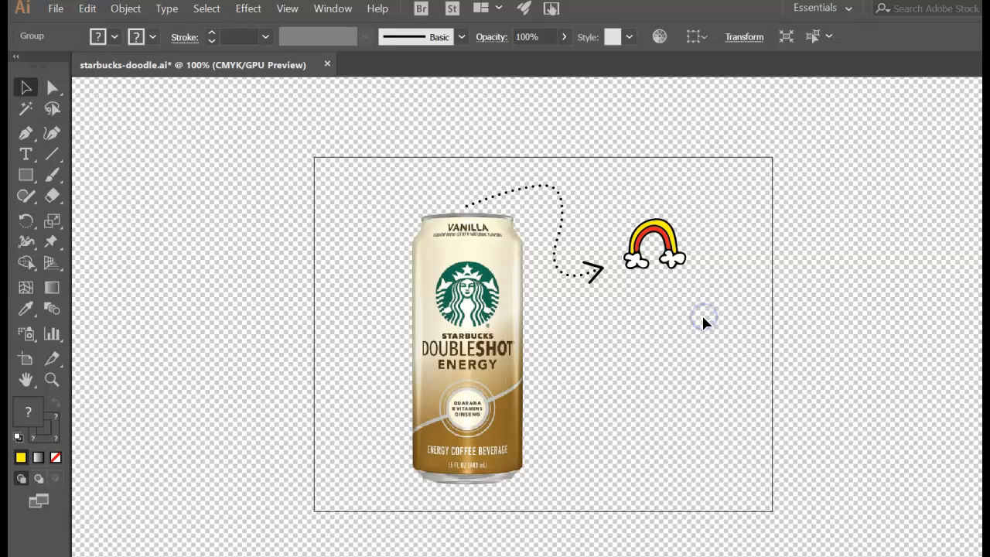
{"action": "left_click_drag", "start_coordinate": [703, 323], "coordinate": [646, 267]}
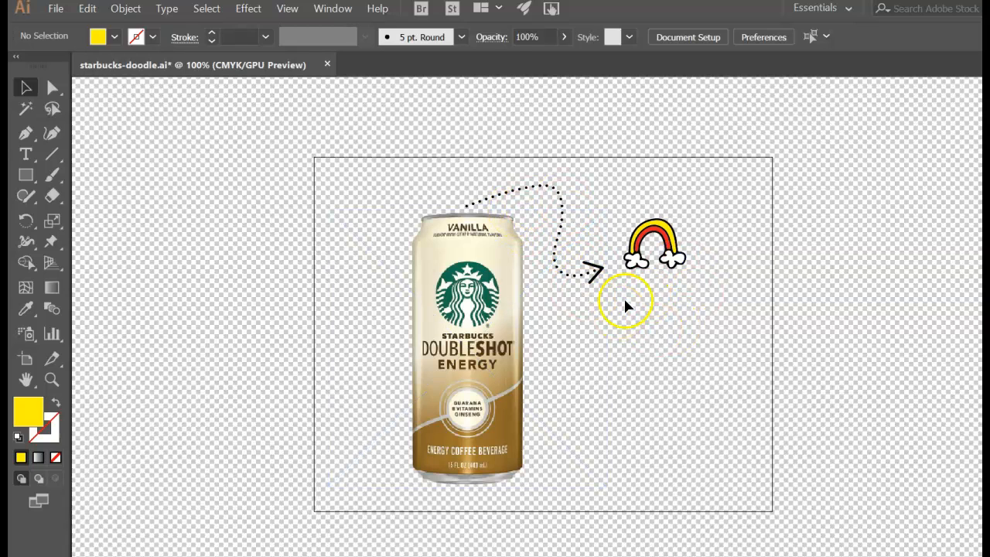
Set the Paintbrush to a black stroke with no fill and paint a smiley face with two line eyes and a curved mouth below the rainbow
{"action": "left_click", "coordinate": [52, 175]}
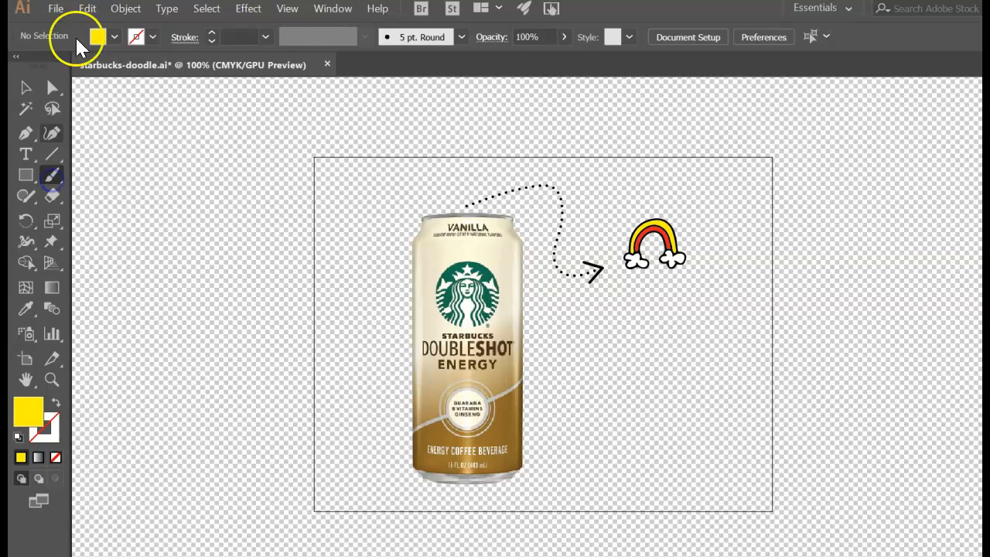
{"action": "left_click", "coordinate": [97, 36]}
{"action": "left_click", "coordinate": [55, 66]}
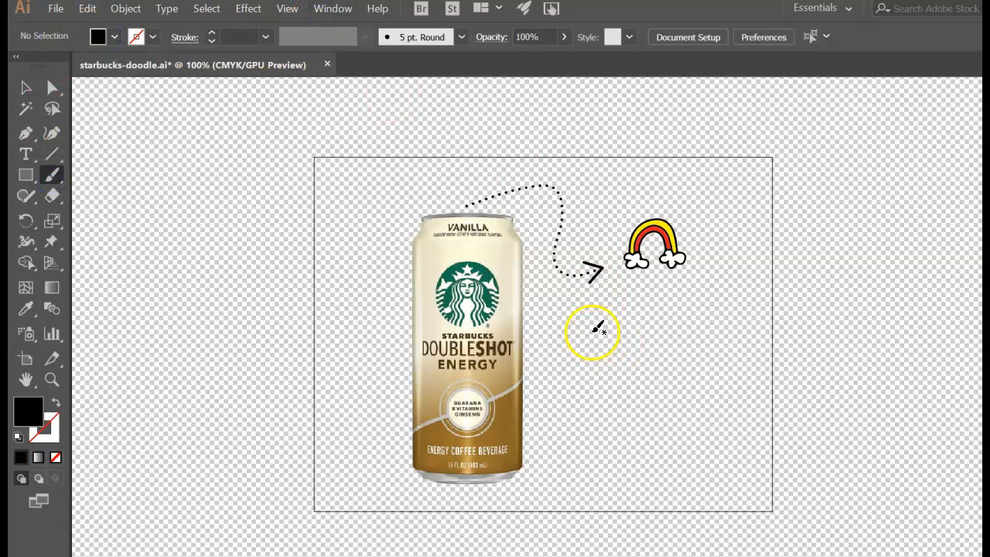
{"action": "key", "text": "shift+x"}
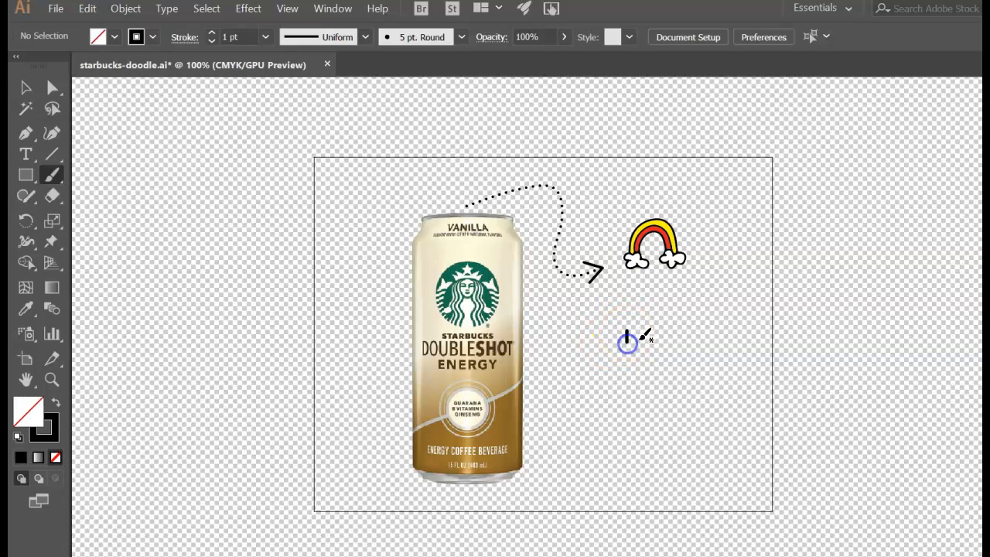
{"action": "left_click_drag", "start_coordinate": [646, 332], "coordinate": [646, 340]}
Select the smiley's eye and mouth strokes, group them into one object and deselect it
{"action": "left_click", "coordinate": [26, 87]}
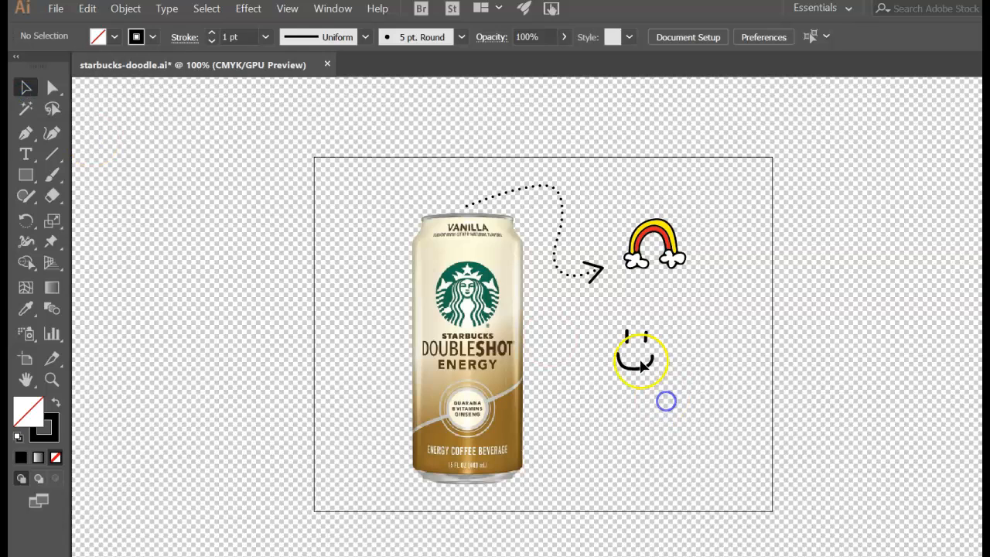
{"action": "left_click_drag", "start_coordinate": [606, 313], "coordinate": [540, 322]}
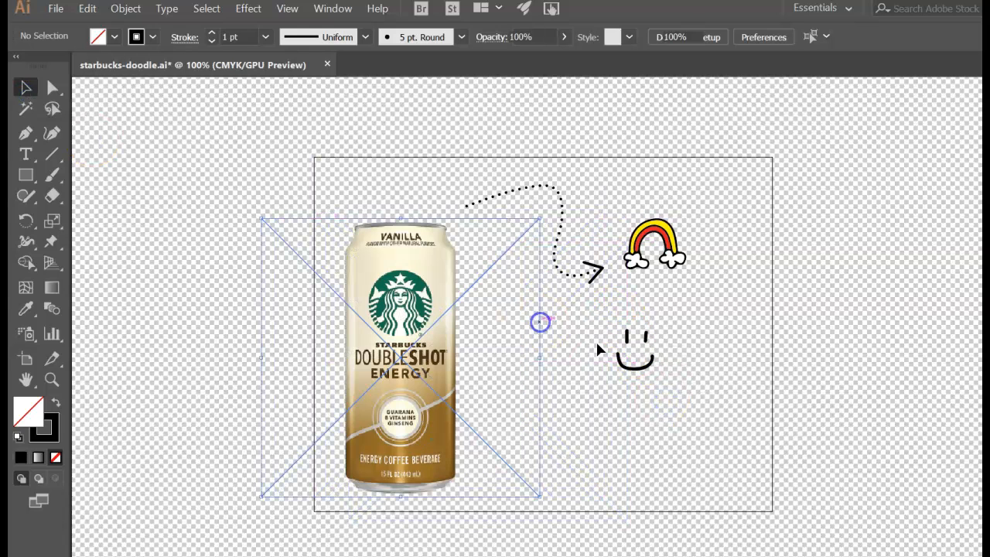
{"action": "left_click_drag", "start_coordinate": [645, 361], "coordinate": [667, 390]}
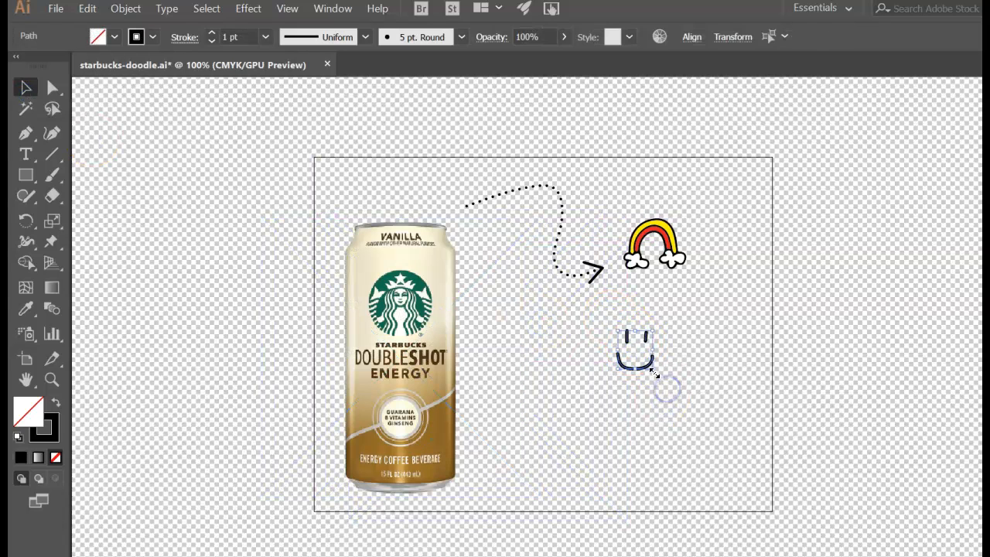
{"action": "right_click", "coordinate": [649, 372]}
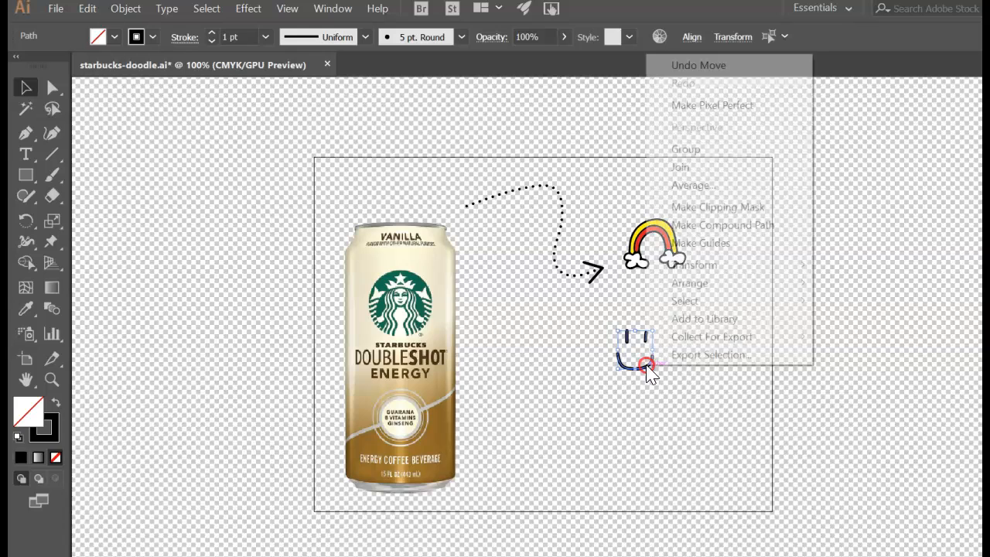
{"action": "left_click", "coordinate": [687, 148]}
{"action": "left_click", "coordinate": [696, 500]}
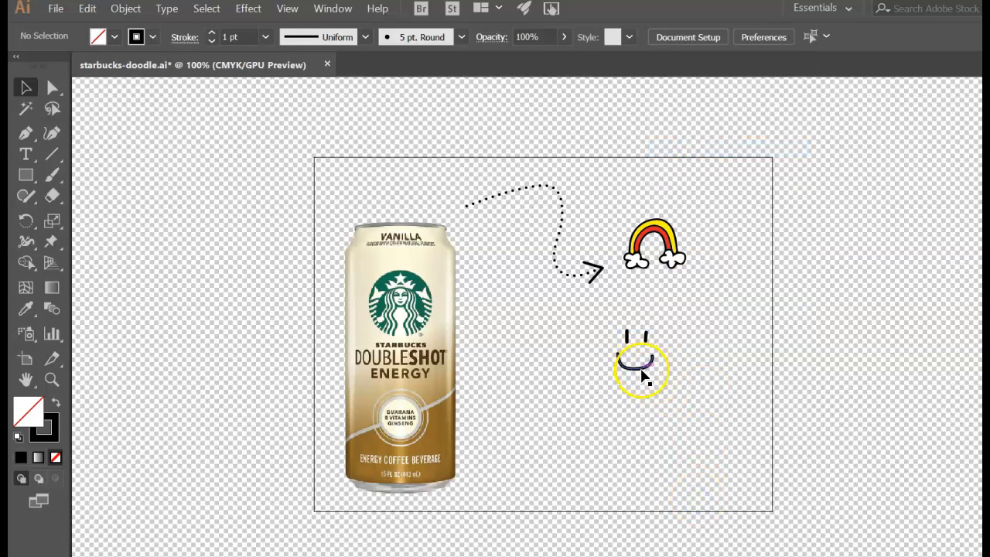
Scale the smiley group down below the rainbow, then move the can closer to the dotted arrow's tail and deselect it
{"action": "left_click_drag", "start_coordinate": [639, 373], "coordinate": [630, 347]}
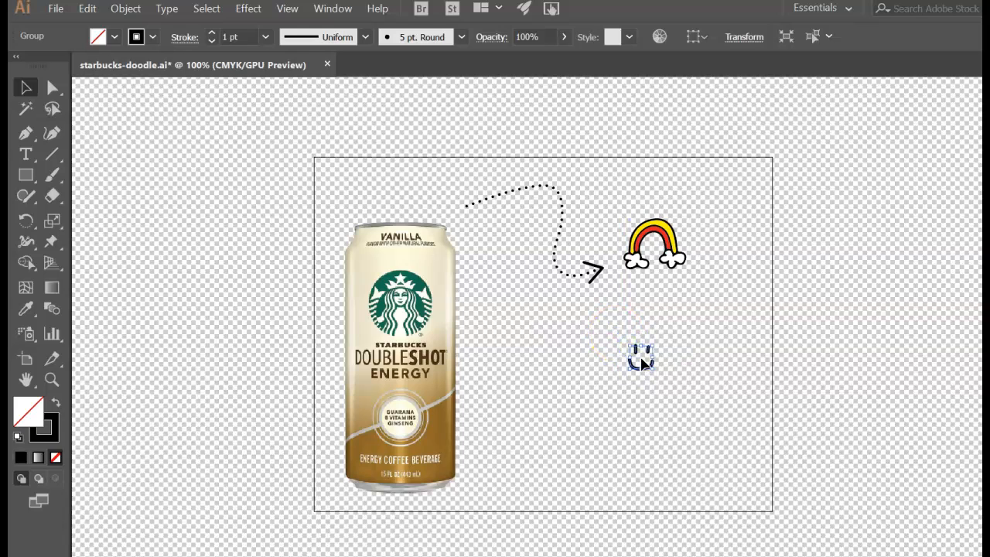
{"action": "left_click", "coordinate": [642, 362]}
{"action": "left_click_drag", "start_coordinate": [445, 344], "coordinate": [470, 332]}
{"action": "left_click", "coordinate": [761, 300]}
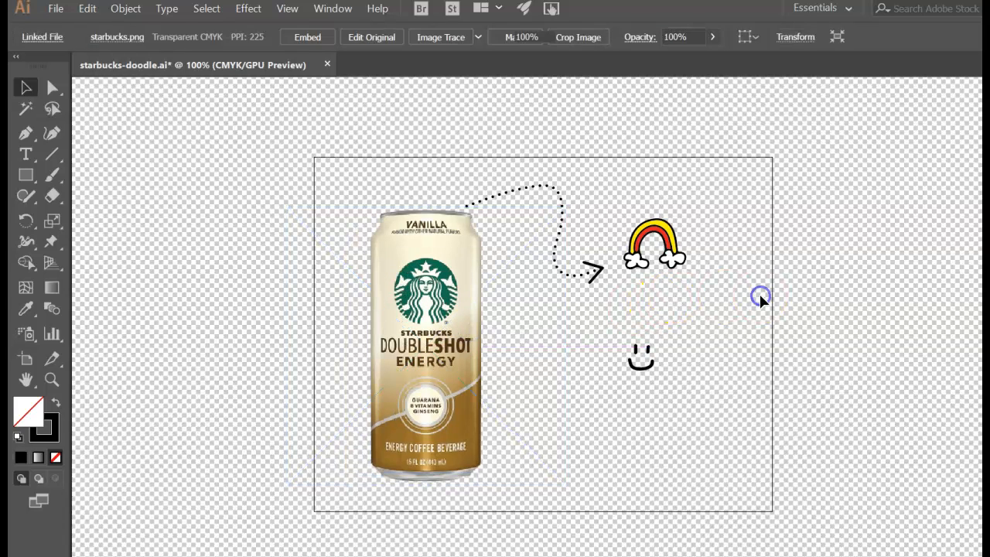